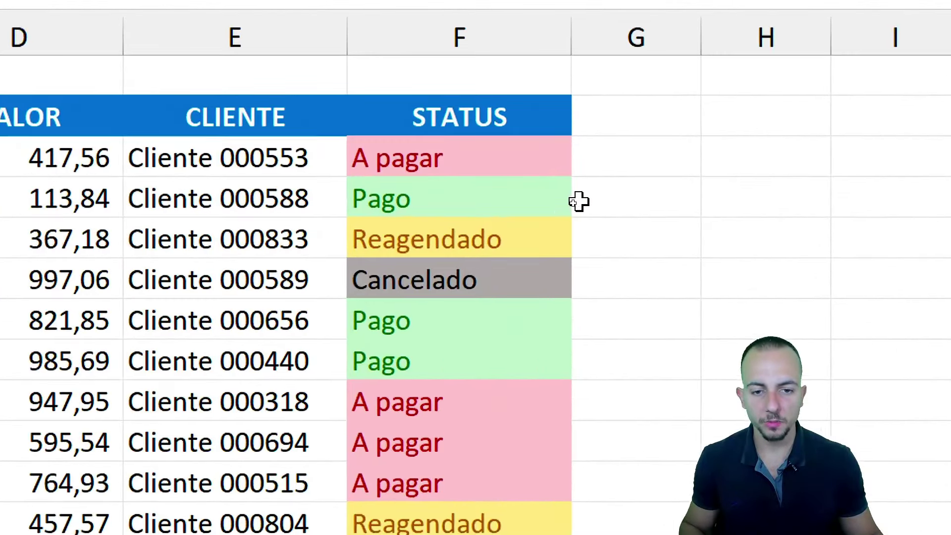
# - Cycle row 5's status through A pagar and back to Reagendado
pyautogui.click(557, 238)
pyautogui.click(581, 250)
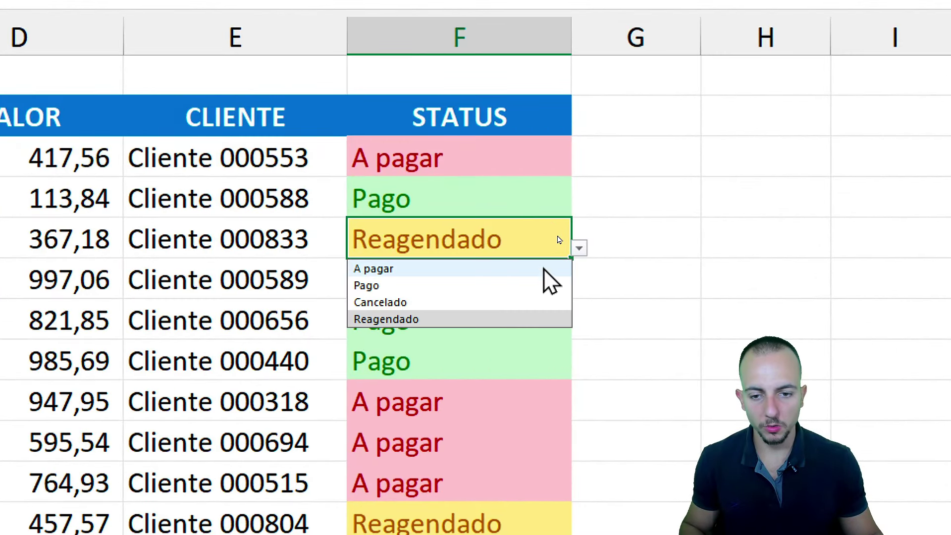
pyautogui.click(545, 267)
pyautogui.click(579, 249)
pyautogui.click(647, 399)
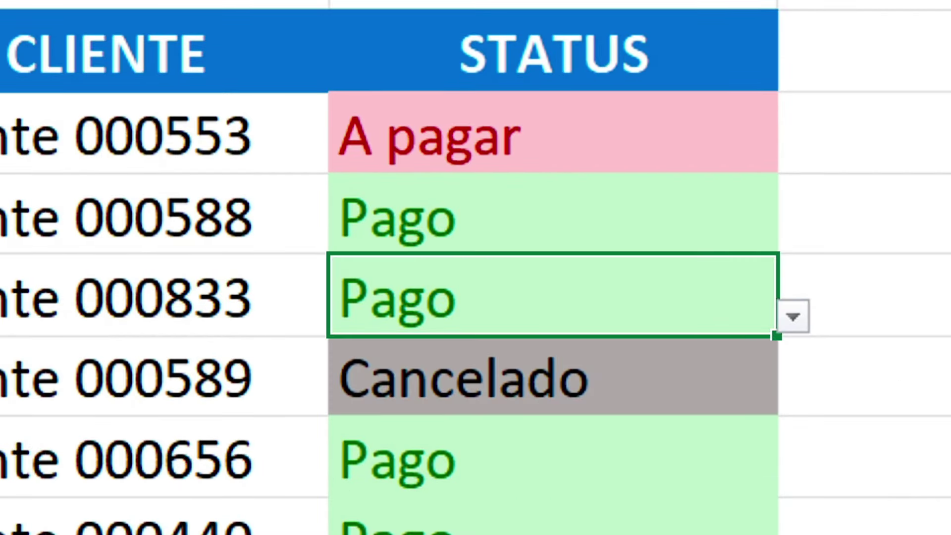
pyautogui.hotkey('alt', 'Down')
pyautogui.press('Down')
pyautogui.press('Return')
pyautogui.hotkey('alt', 'Down')
pyautogui.press('Down')
pyautogui.press('Return')
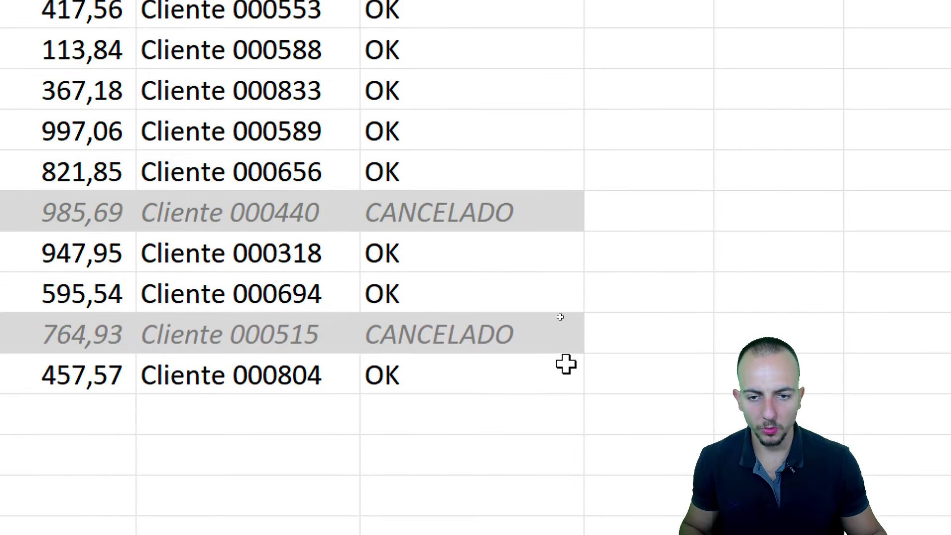
# - Mark the 367,18 record's status as CANCELADO
pyautogui.click(570, 91)
pyautogui.click(592, 100)
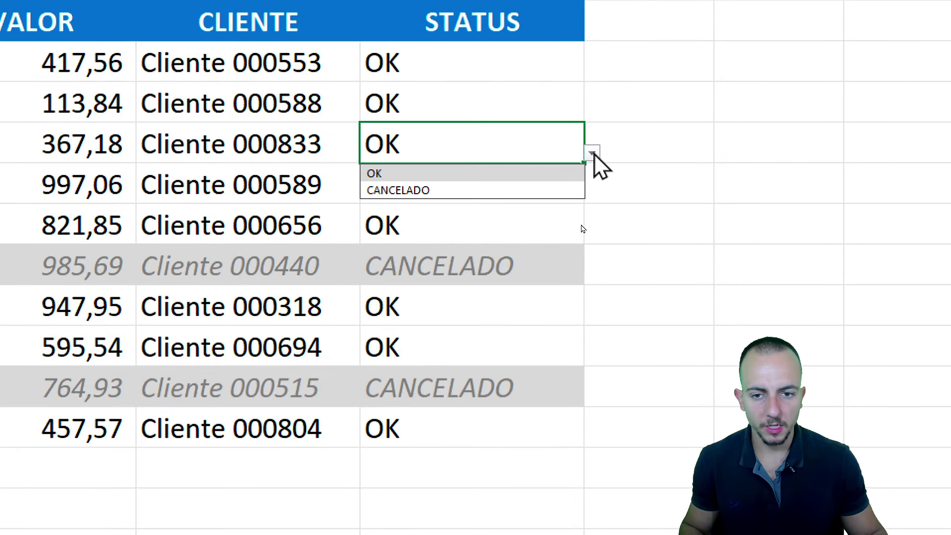
pyautogui.click(488, 190)
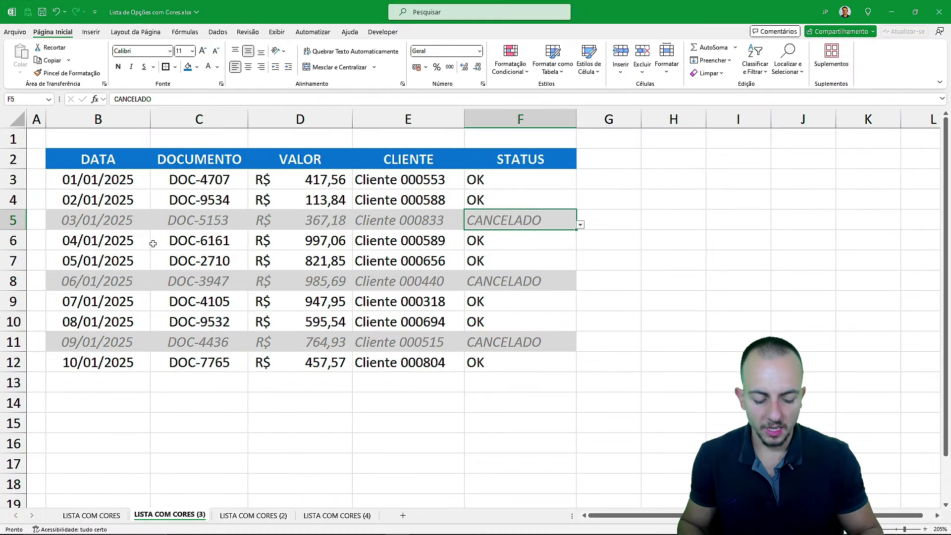
# - On LISTA COM CORES, try A pagar and Pago for row 5, then settle on Cancelado
pyautogui.hotkey('ctrl', 'pageup')
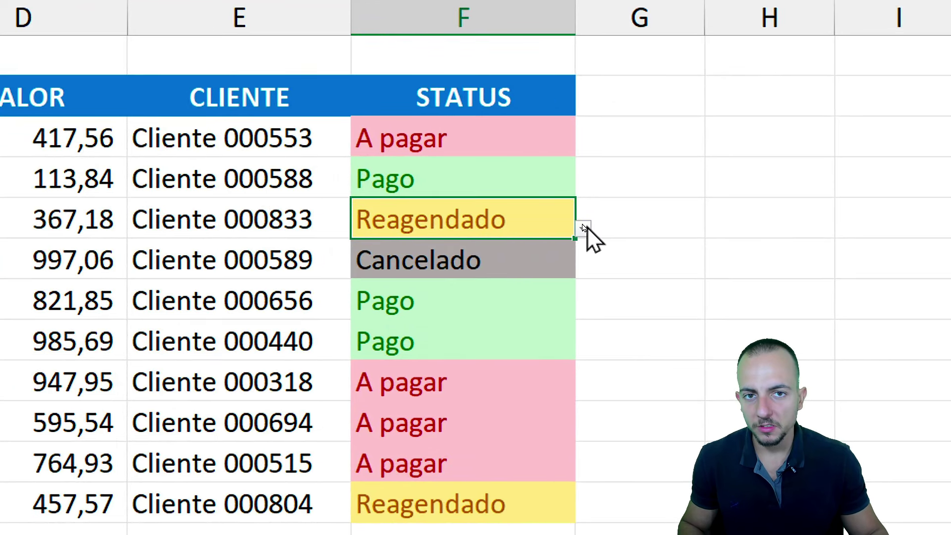
pyautogui.click(585, 228)
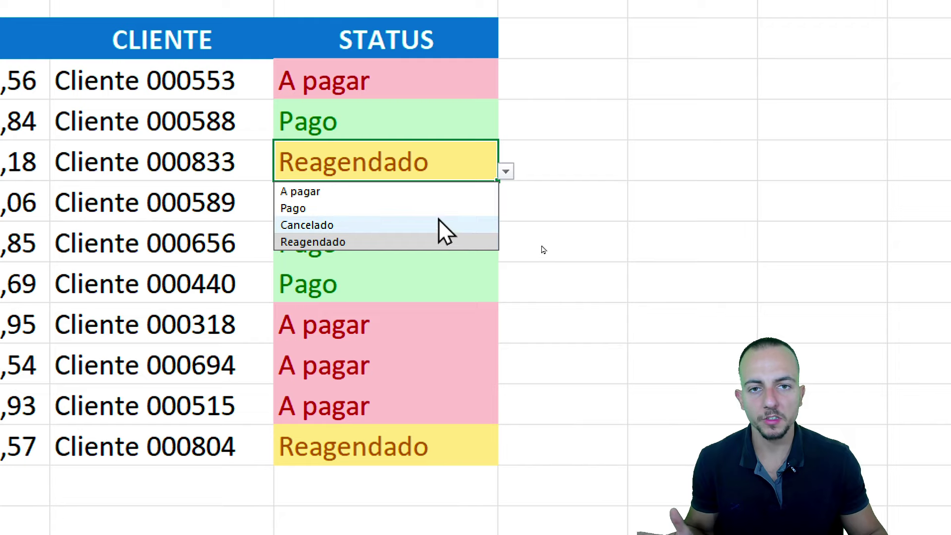
pyautogui.click(414, 194)
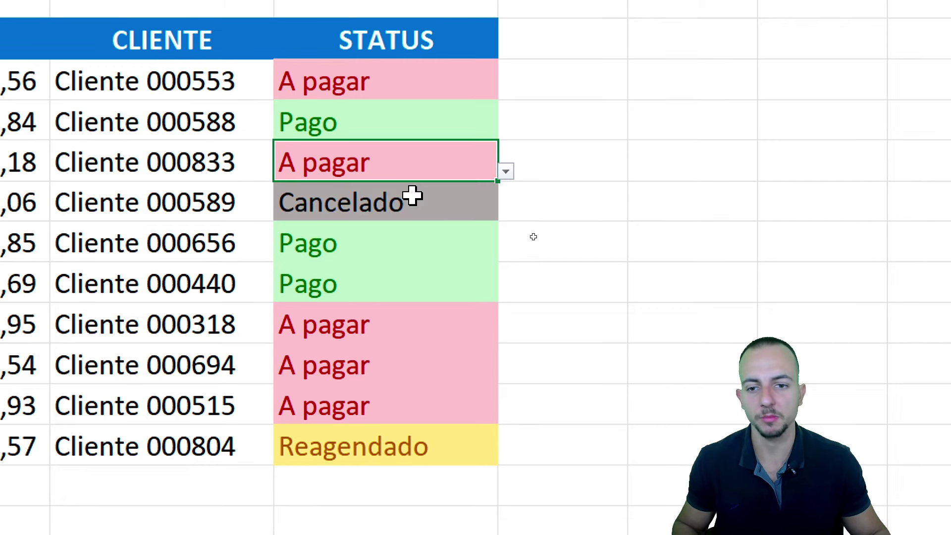
pyautogui.click(506, 172)
pyautogui.click(411, 209)
pyautogui.click(506, 171)
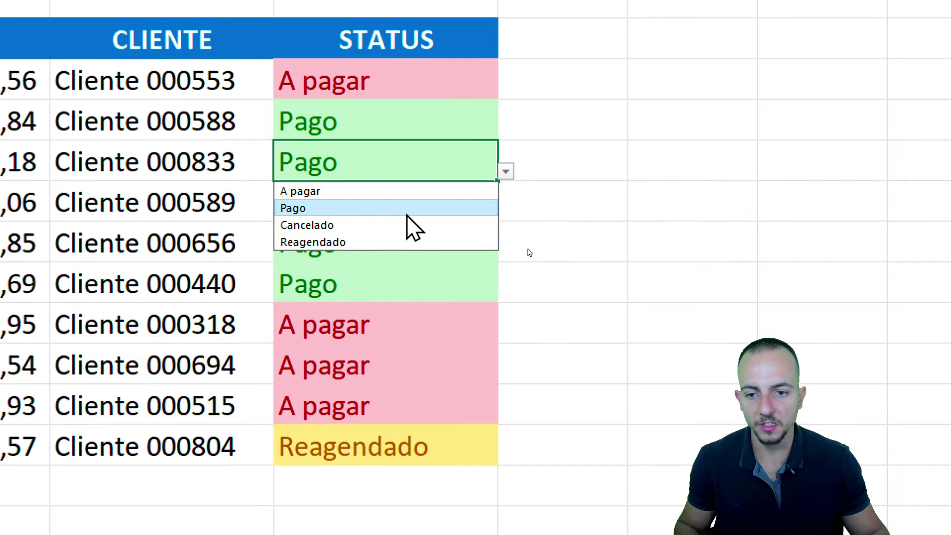
pyautogui.click(409, 224)
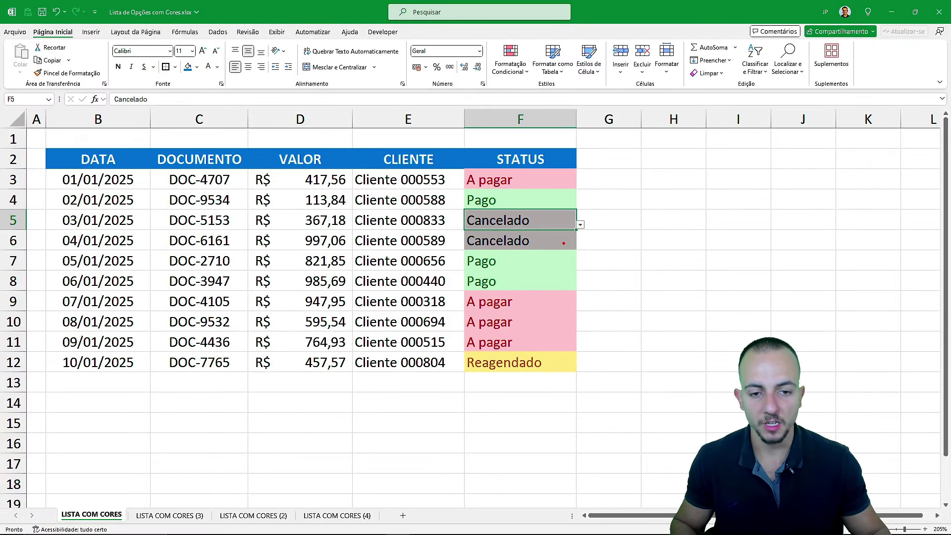
# - Move to the LISTA COM CORES (2) sheet with its empty STATUS column
pyautogui.moveTo(454, 159); pyautogui.dragTo(587, 390)
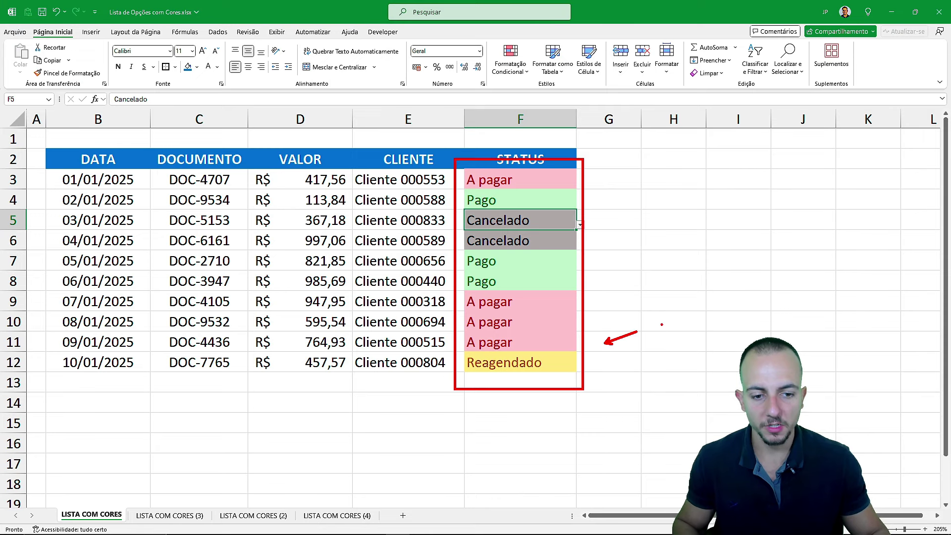
pyautogui.hotkey('ctrl', 'pagedown')
pyautogui.moveTo(587, 176)
pyautogui.mouseDown()
pyautogui.moveTo(10, 200)
pyautogui.moveTo(518, 259)
pyautogui.moveTo(555, 161)
pyautogui.mouseUp()
pyautogui.press('Escape')
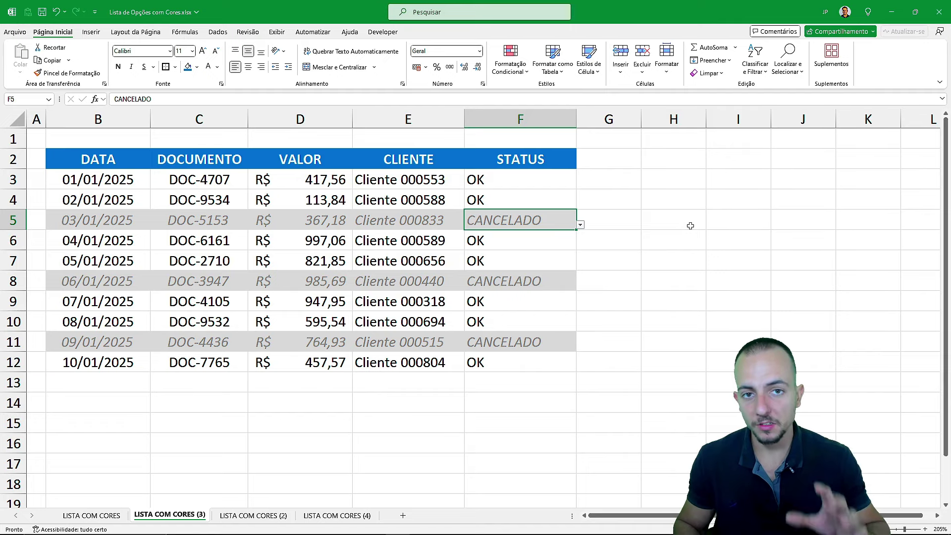
pyautogui.hotkey('ctrl', 'pagedown')
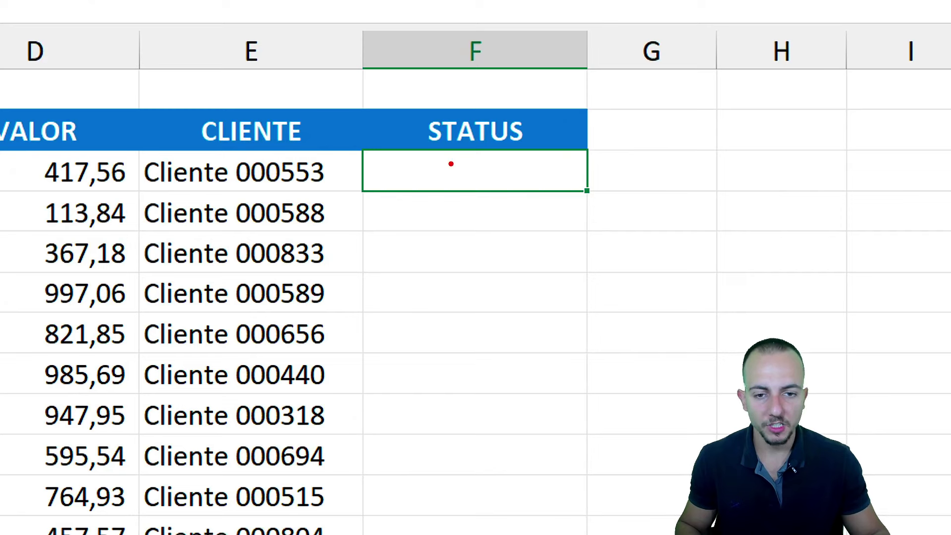
# - Try selections on the table and undo the two accidental changes
pyautogui.moveTo(420, 161)
pyautogui.mouseDown()
pyautogui.moveTo(617, 264)
pyautogui.moveTo(683, 312)
pyautogui.mouseUp()
pyautogui.moveTo(449, 210); pyautogui.dragTo(563, 198)
pyautogui.moveTo(450, 228); pyautogui.dragTo(545, 222)
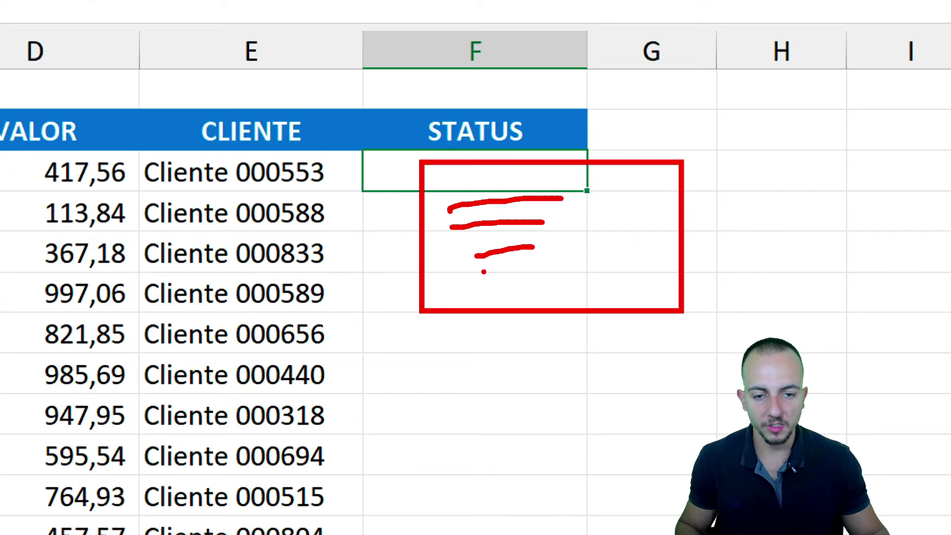
pyautogui.hotkey('ctrl', 'z')
pyautogui.hotkey('ctrl', 'z')
pyautogui.hotkey('ctrl', 'z')
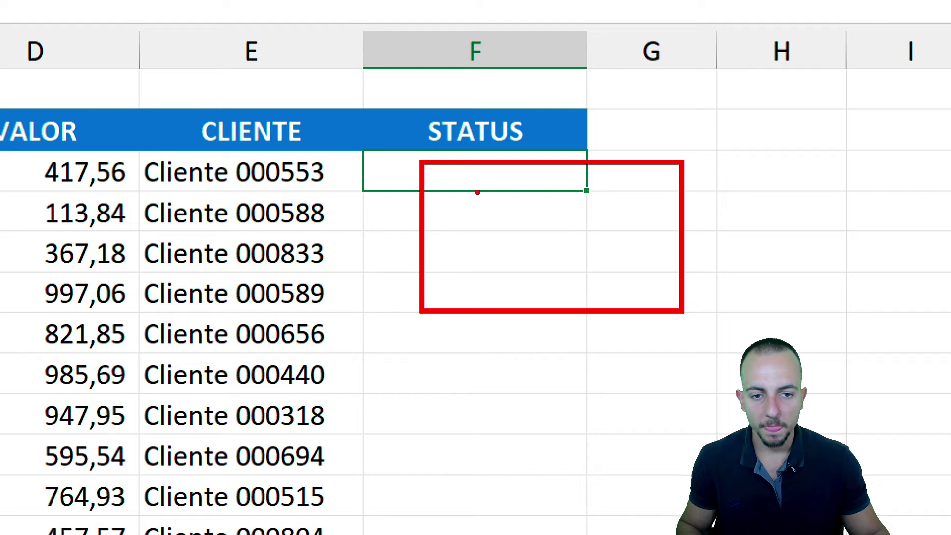
pyautogui.hotkey('ctrl', 'z')
pyautogui.moveTo(351, 145); pyautogui.dragTo(598, 193)
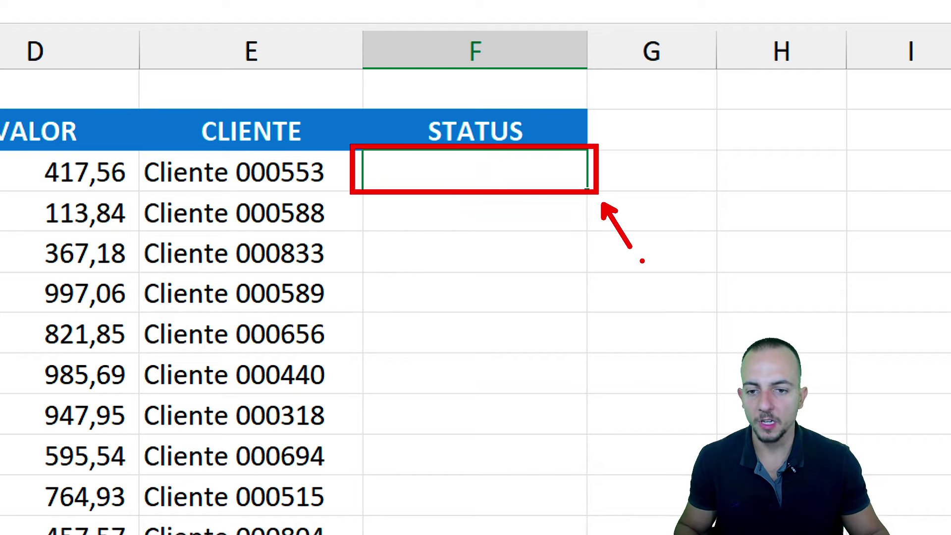
pyautogui.press('Escape')
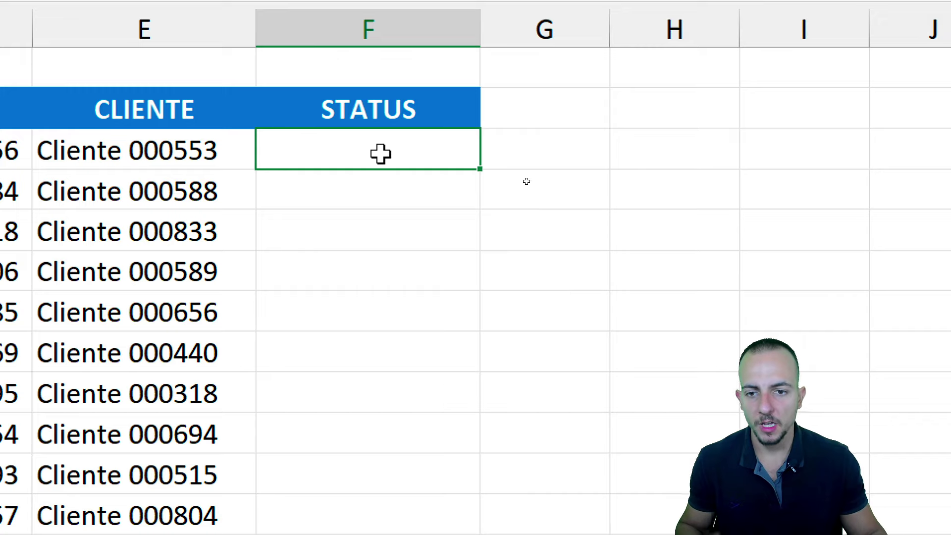
# - Select the empty STATUS cells from F3 down to F12
pyautogui.moveTo(381, 152); pyautogui.dragTo(340, 465)
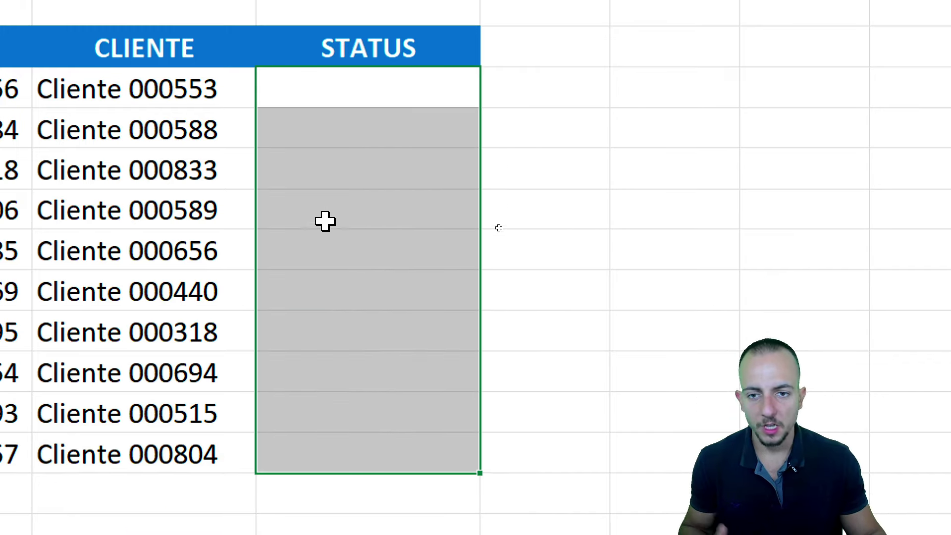
pyautogui.click(391, 94)
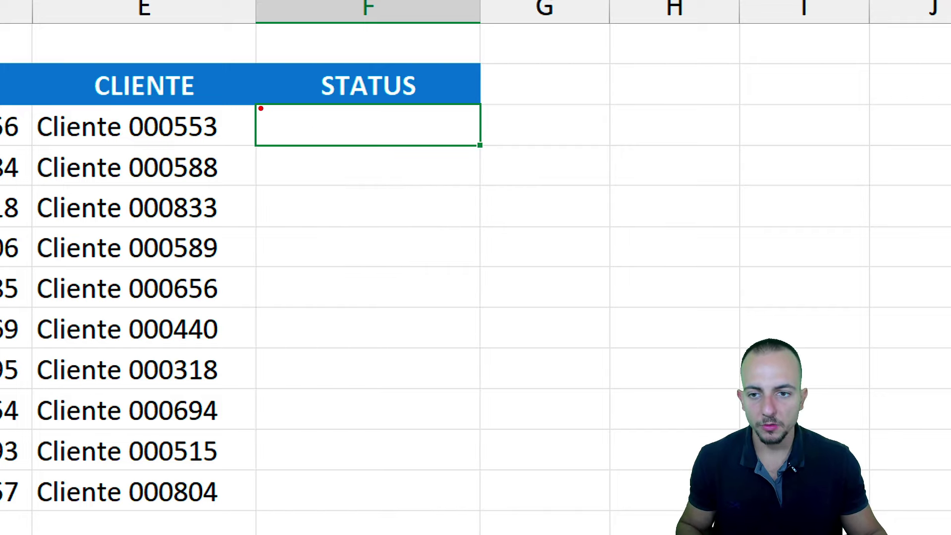
pyautogui.moveTo(253, 103)
pyautogui.mouseDown()
pyautogui.moveTo(486, 149)
pyautogui.moveTo(578, 270)
pyautogui.moveTo(613, 350)
pyautogui.mouseUp()
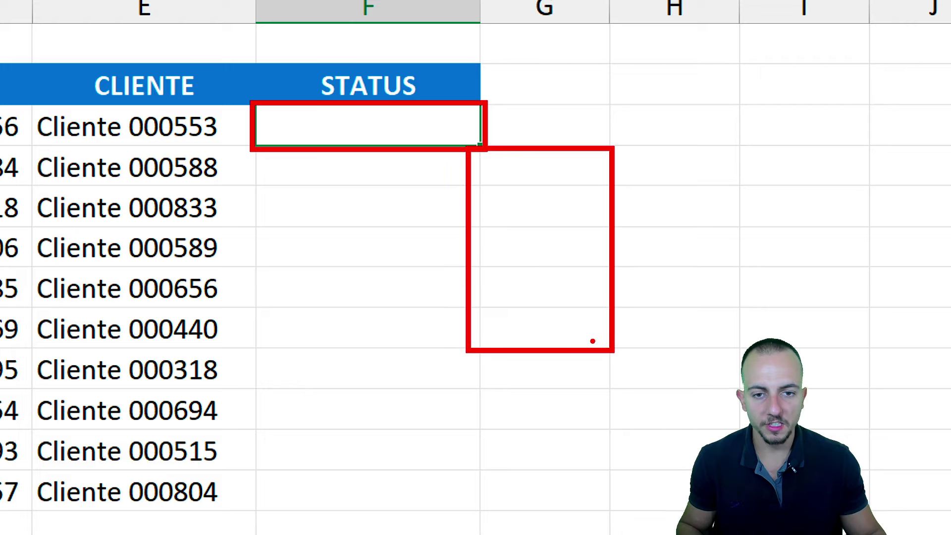
pyautogui.press('Escape')
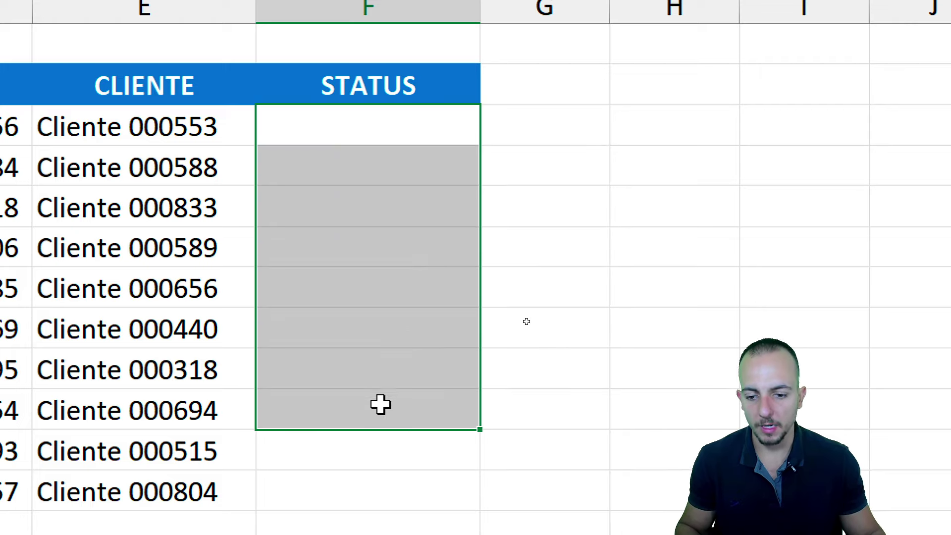
pyautogui.moveTo(425, 128); pyautogui.dragTo(370, 462)
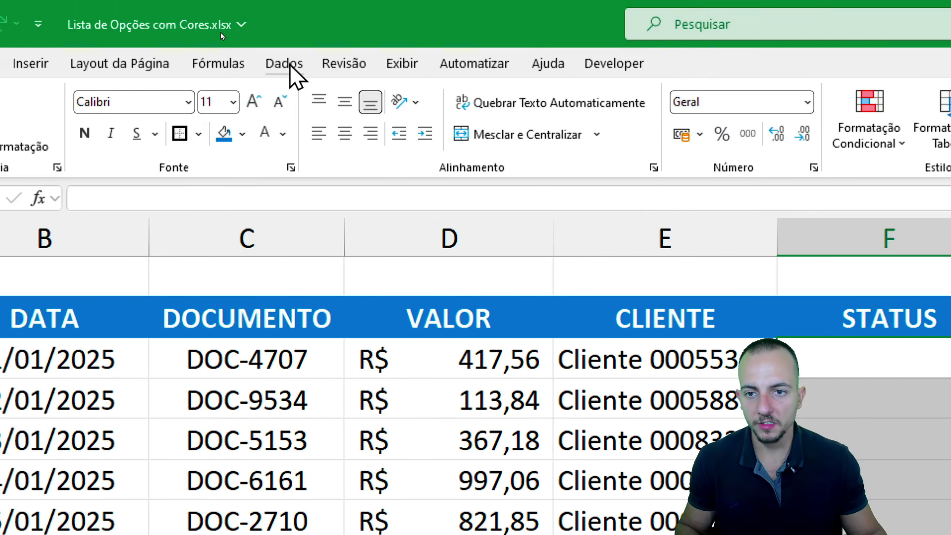
# - Add a List data validation with source PAGO;CANCELADO;A PAGAR;REAGENDADO
pyautogui.click(287, 62)
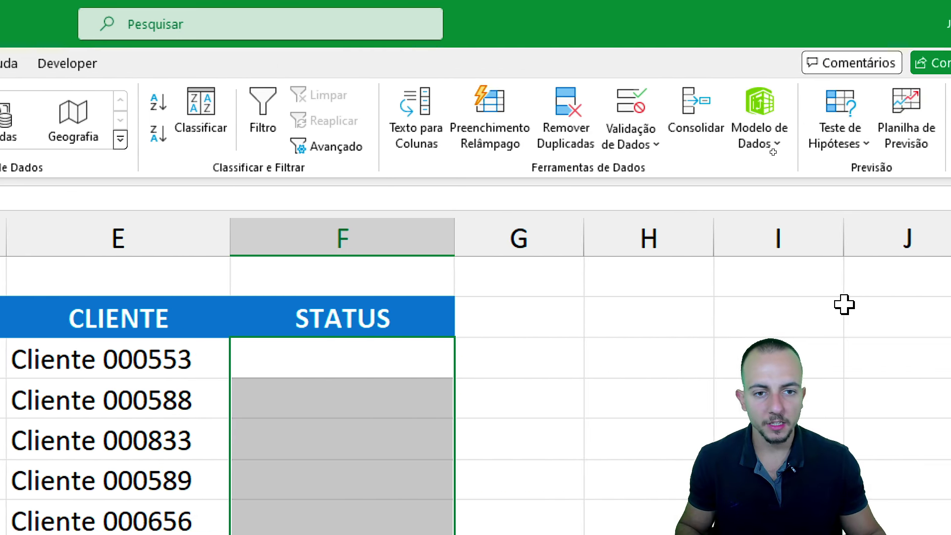
pyautogui.click(547, 124)
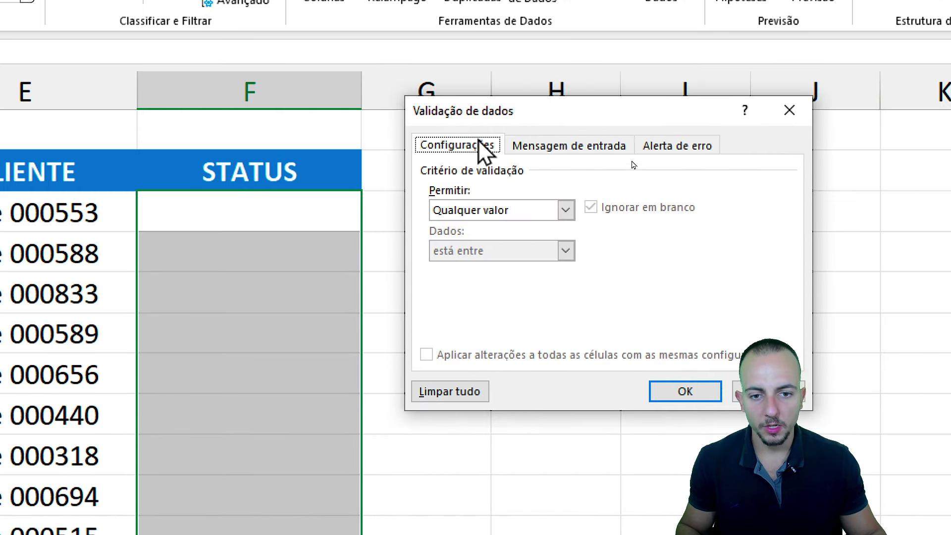
pyautogui.click(565, 210)
pyautogui.click(467, 266)
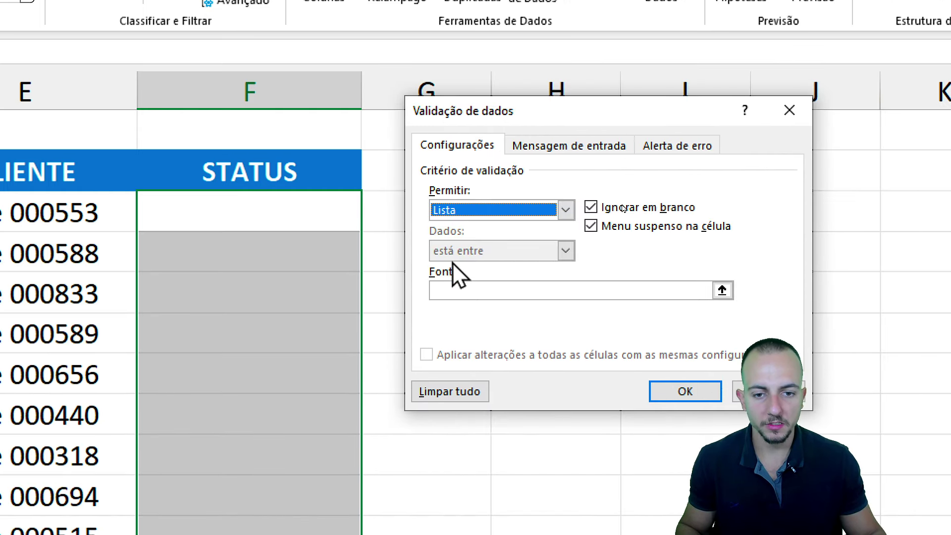
pyautogui.click(443, 291)
pyautogui.write('PAGO')
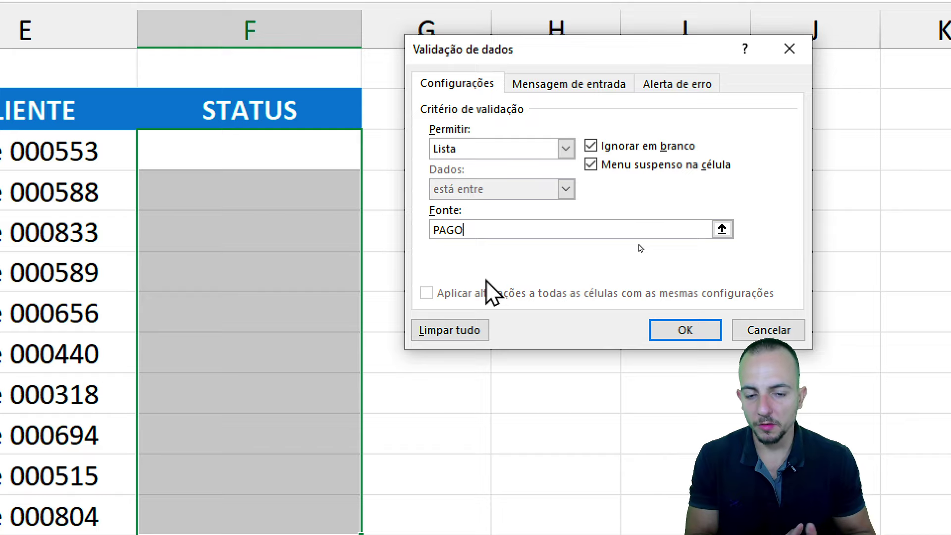
pyautogui.write(';CANCELADO')
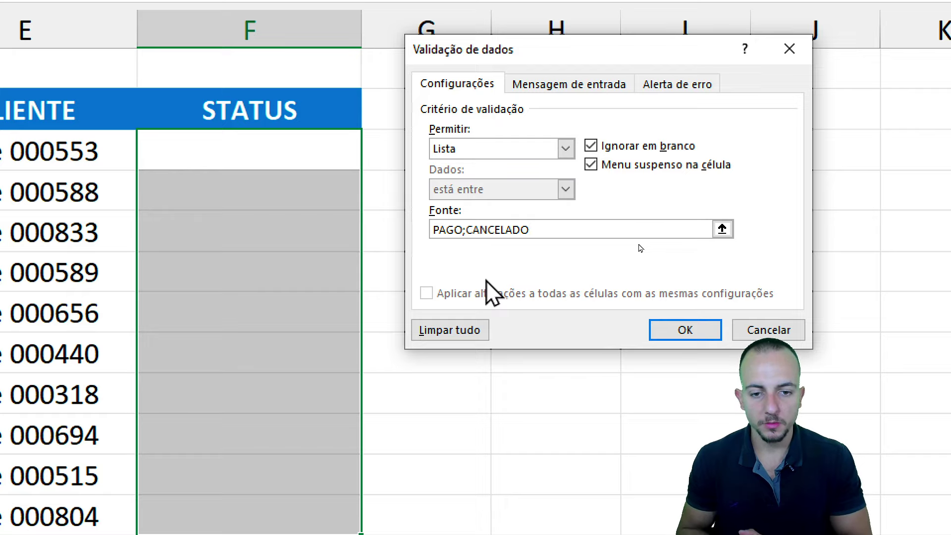
pyautogui.write(';A PAGAR')
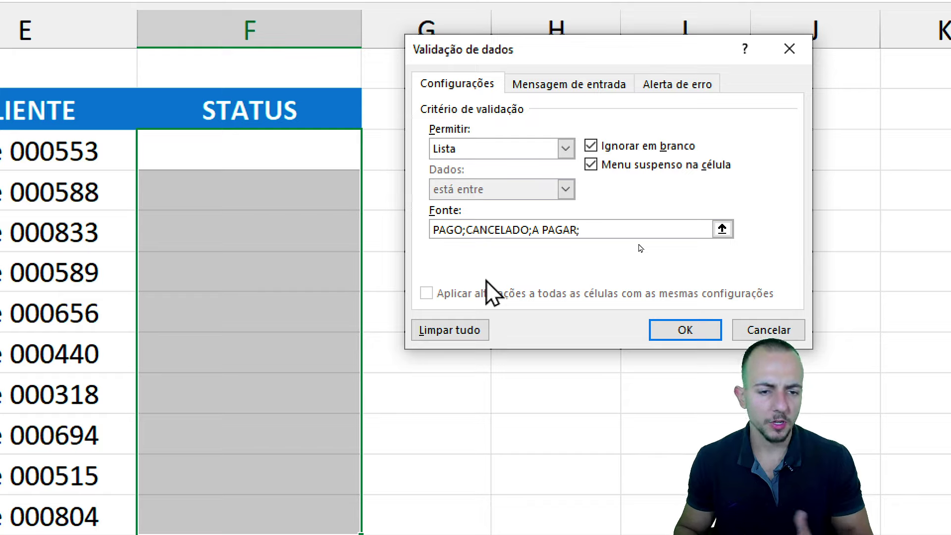
pyautogui.write('GENDADO')
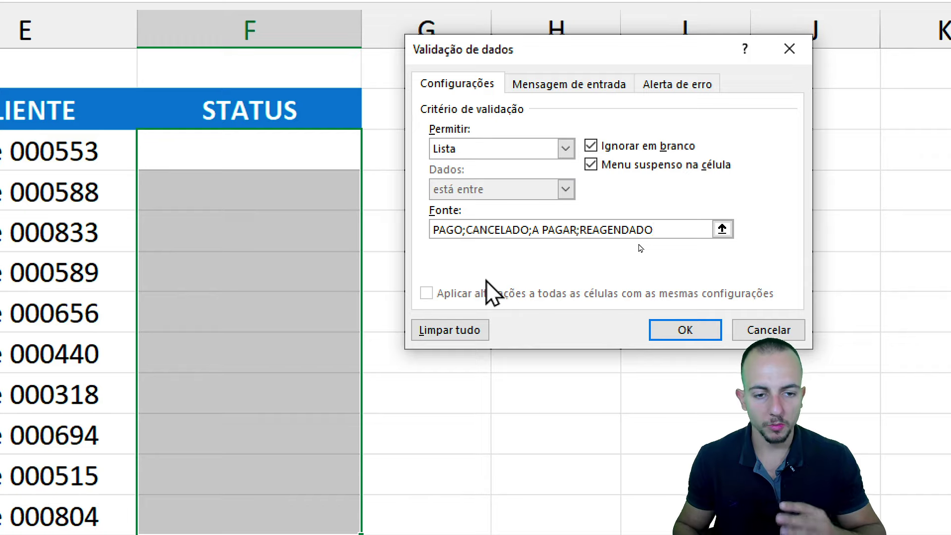
# - Confirm the status list rule and set F4 to CANCELADO
pyautogui.click(667, 332)
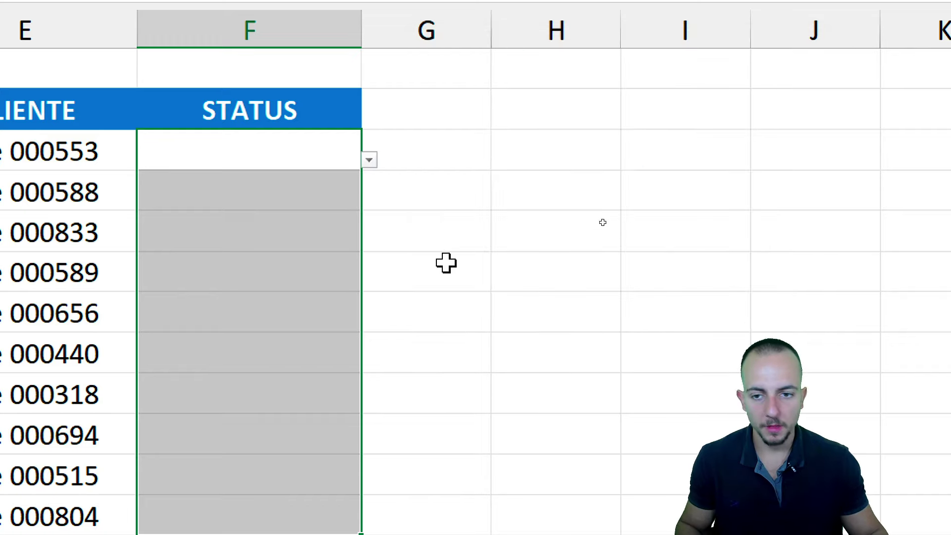
pyautogui.click(327, 142)
pyautogui.click(373, 164)
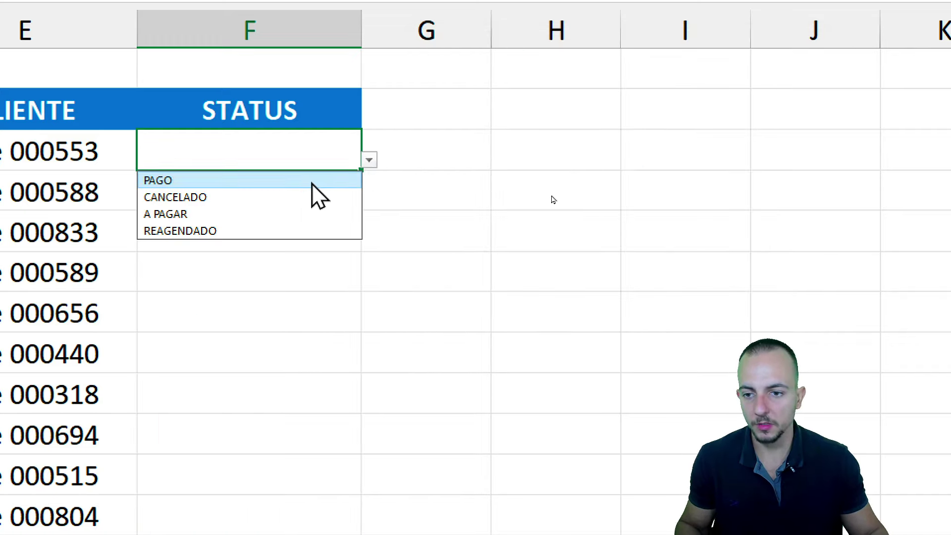
pyautogui.click(303, 176)
pyautogui.click(373, 161)
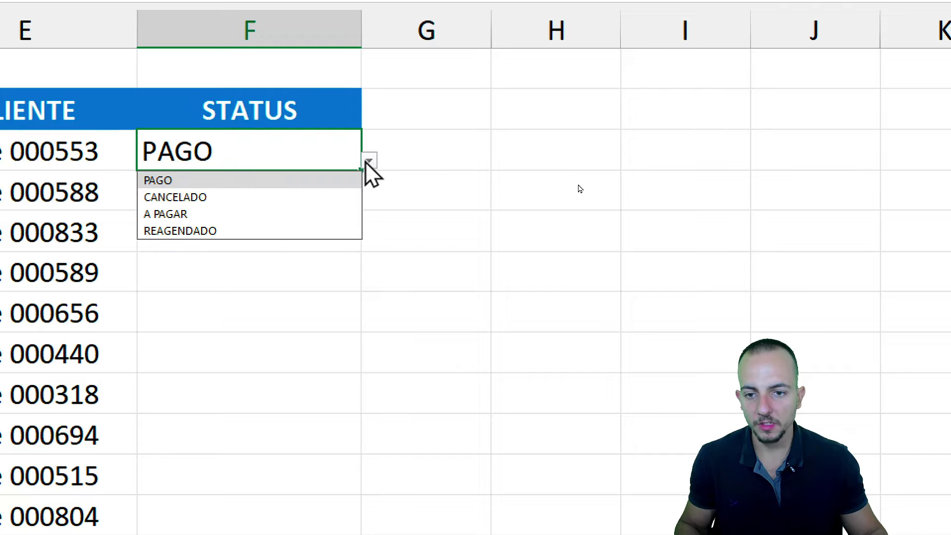
pyautogui.click(280, 196)
pyautogui.click(291, 189)
# - Set F5 to PAGO, F6 to A PAGAR and F7 to REAGENDADO
pyautogui.click(371, 201)
pyautogui.click(291, 218)
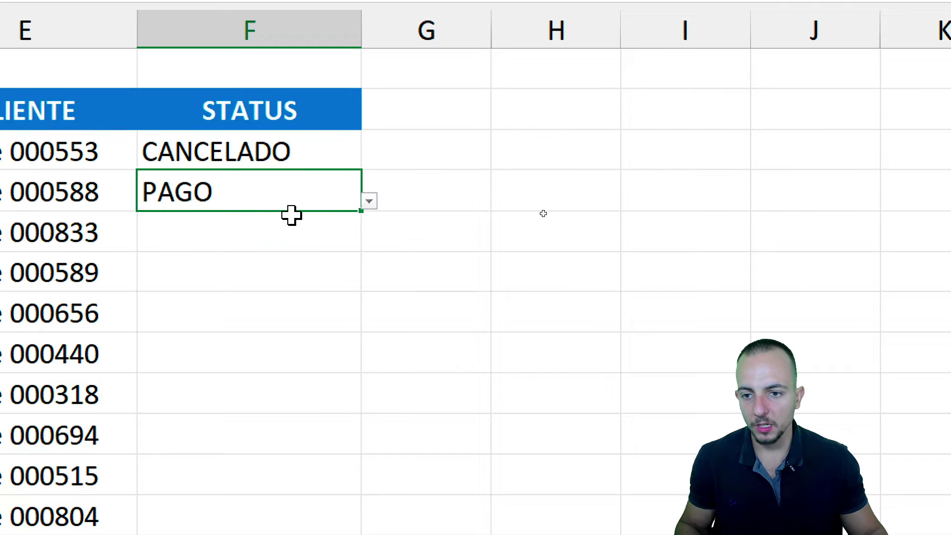
pyautogui.click(312, 231)
pyautogui.click(370, 242)
pyautogui.click(268, 294)
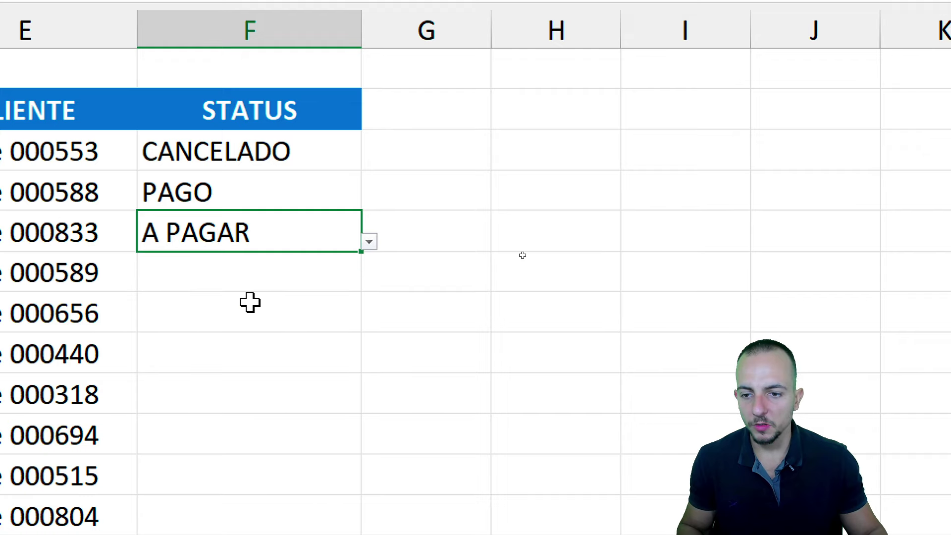
pyautogui.click(324, 268)
pyautogui.click(369, 282)
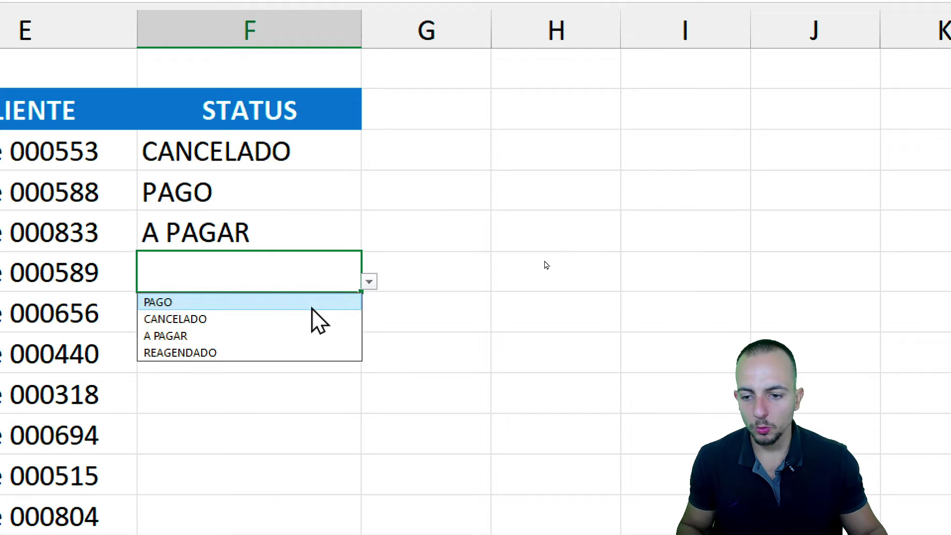
pyautogui.click(225, 352)
# - Select STATUS cells F4 through F13
pyautogui.moveTo(388, 157); pyautogui.dragTo(381, 275)
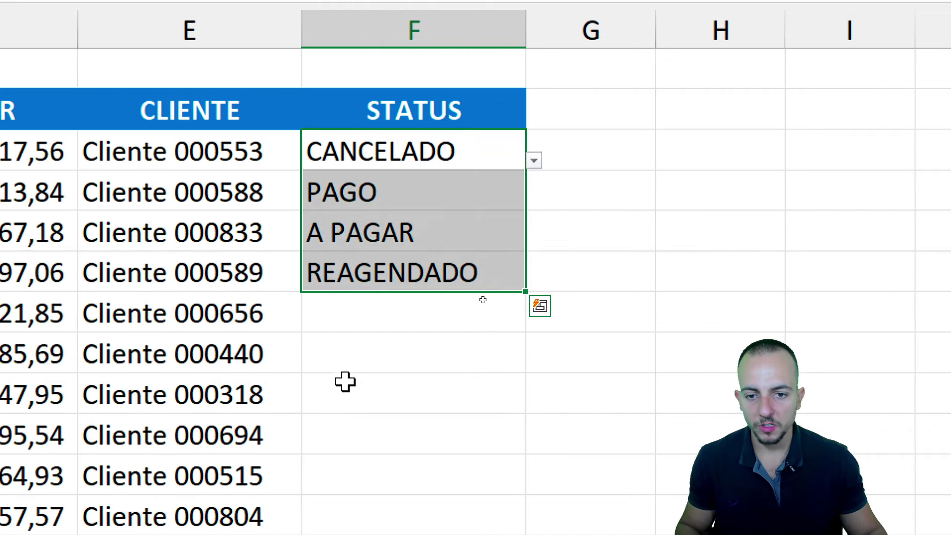
pyautogui.moveTo(425, 159); pyautogui.dragTo(393, 407)
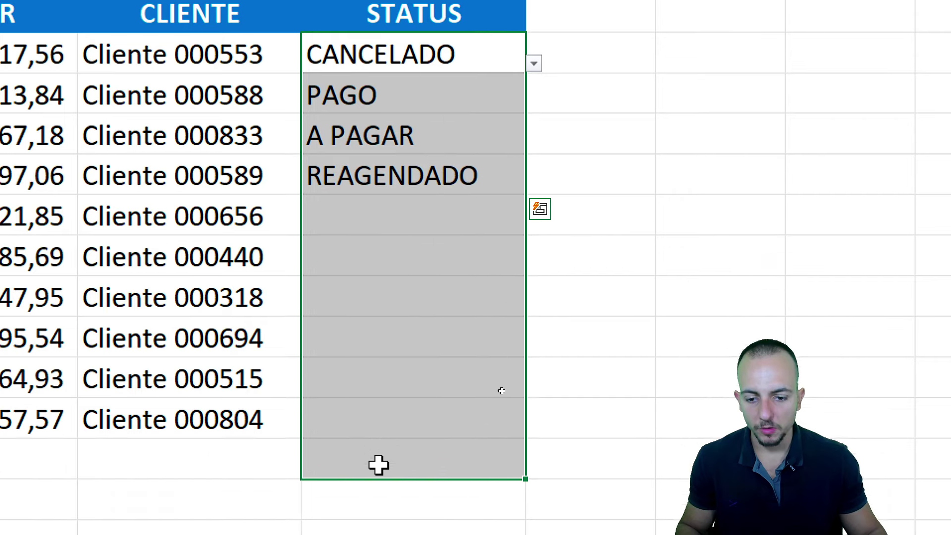
pyautogui.scroll(1, 545, 174)
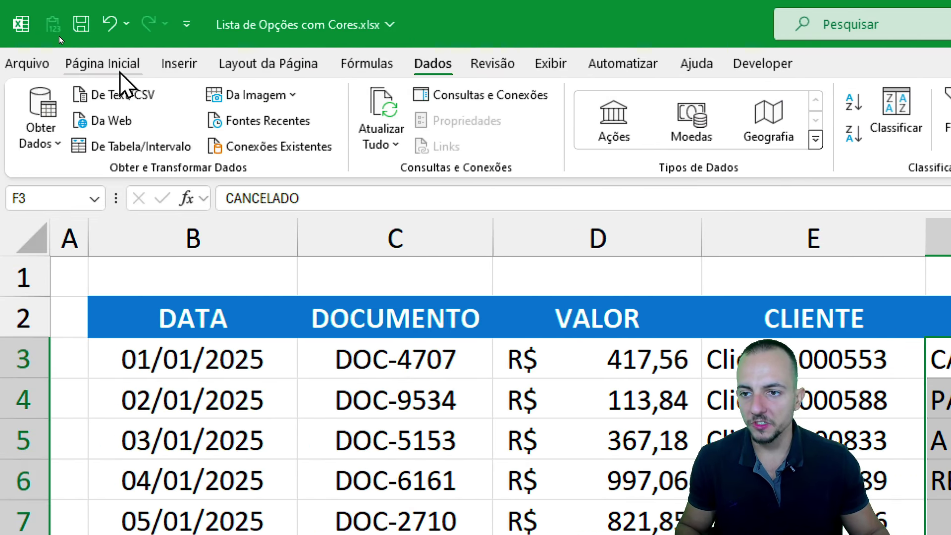
# - Add an Equal To highlight rule giving PAGO green fill with dark green text
pyautogui.click(123, 63)
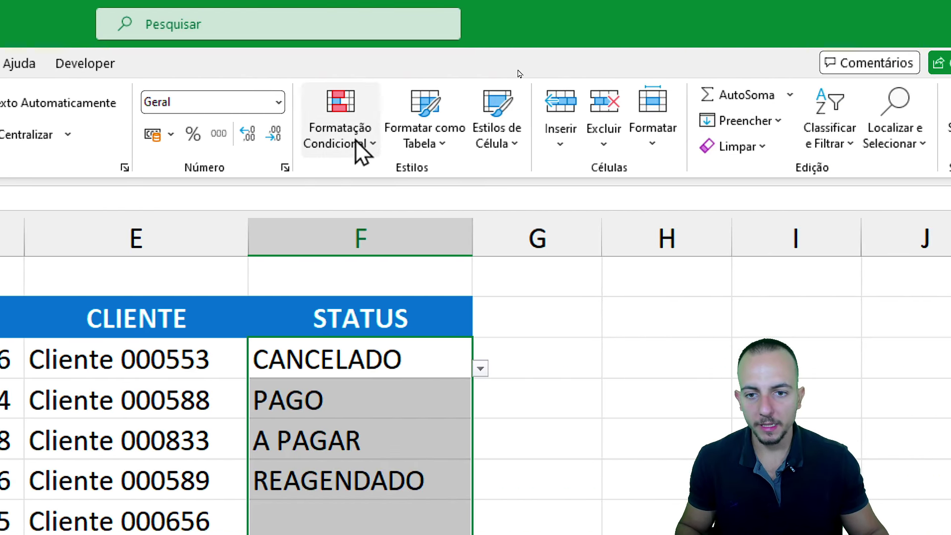
pyautogui.click(357, 143)
pyautogui.moveTo(430, 183)
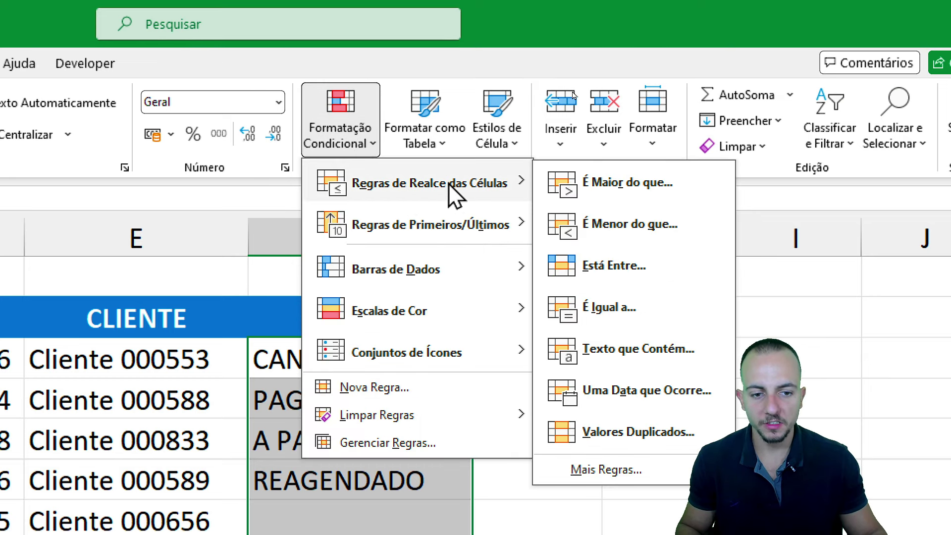
pyautogui.click(602, 320)
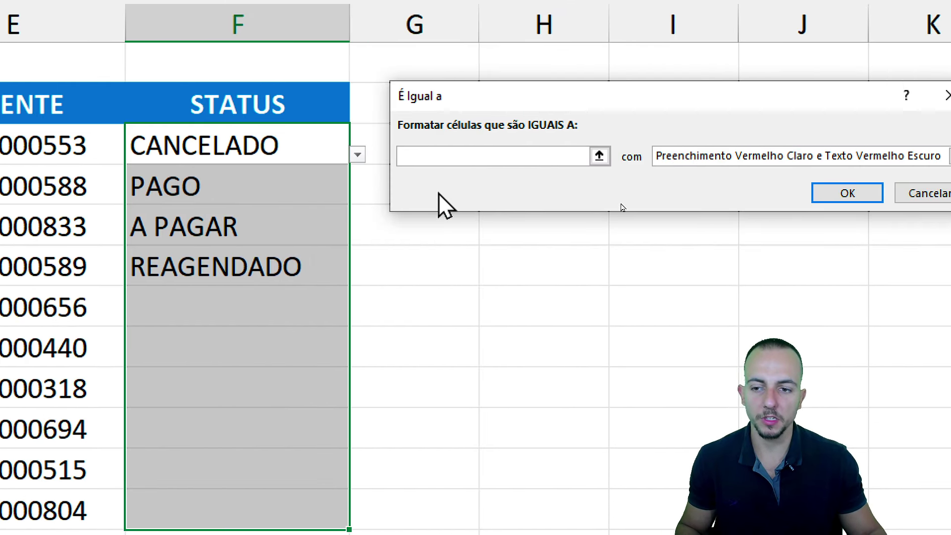
pyautogui.write('PAGO')
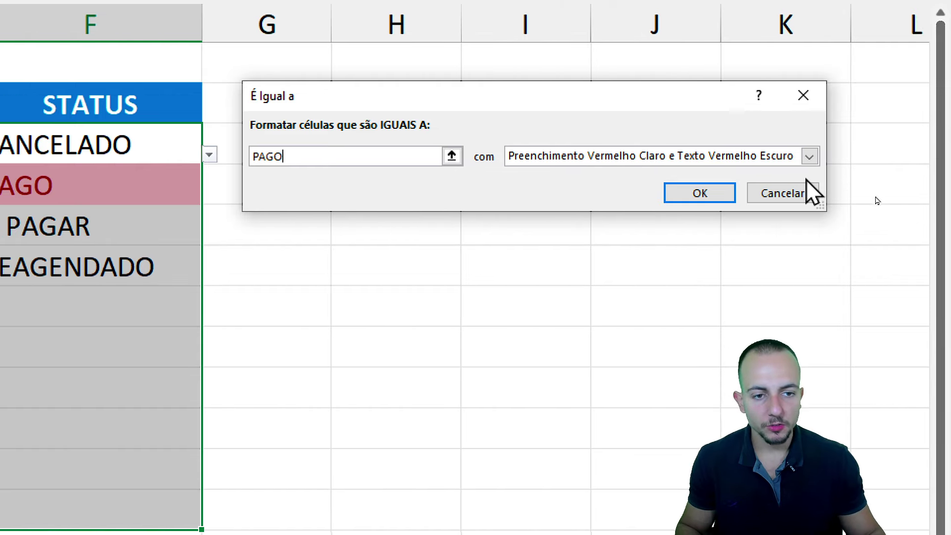
pyautogui.click(711, 158)
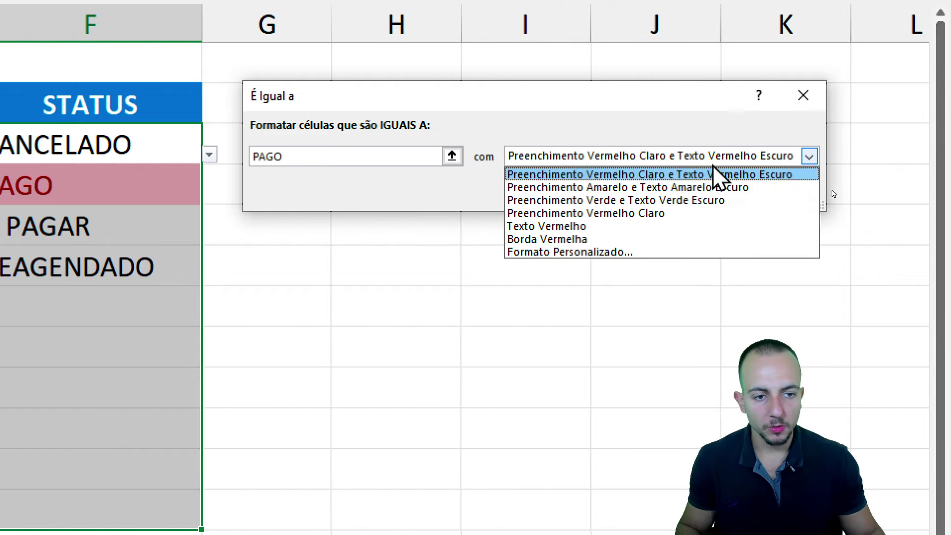
pyautogui.click(607, 187)
pyautogui.click(609, 157)
pyautogui.click(626, 200)
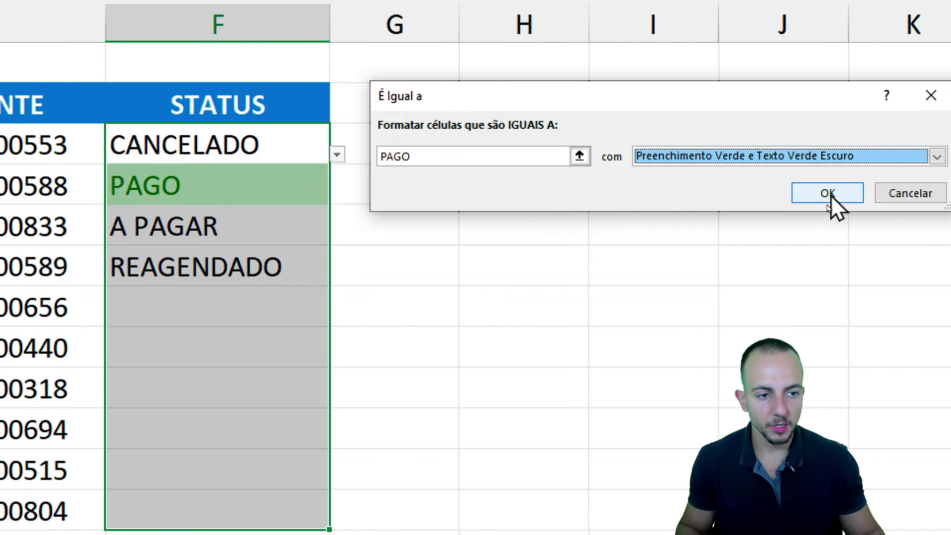
pyautogui.click(864, 194)
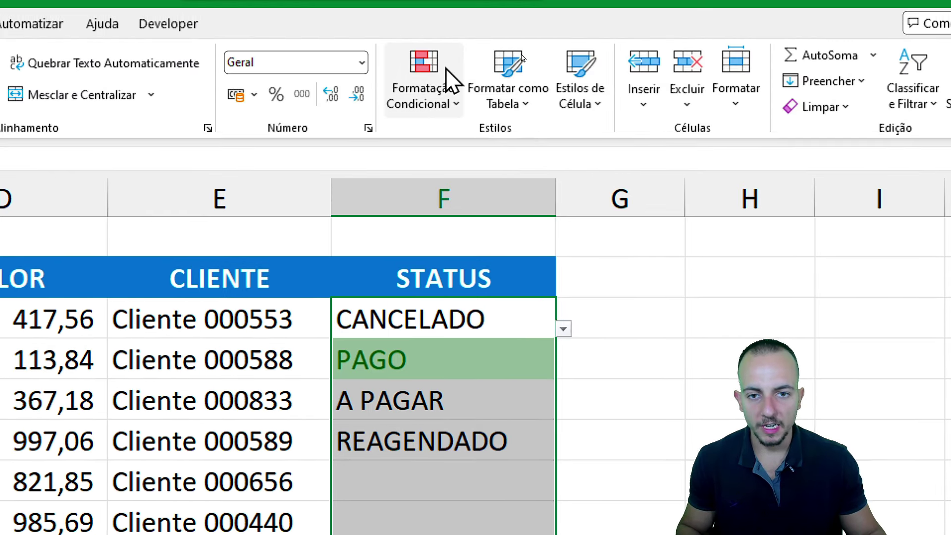
pyautogui.click(445, 67)
pyautogui.moveTo(513, 144)
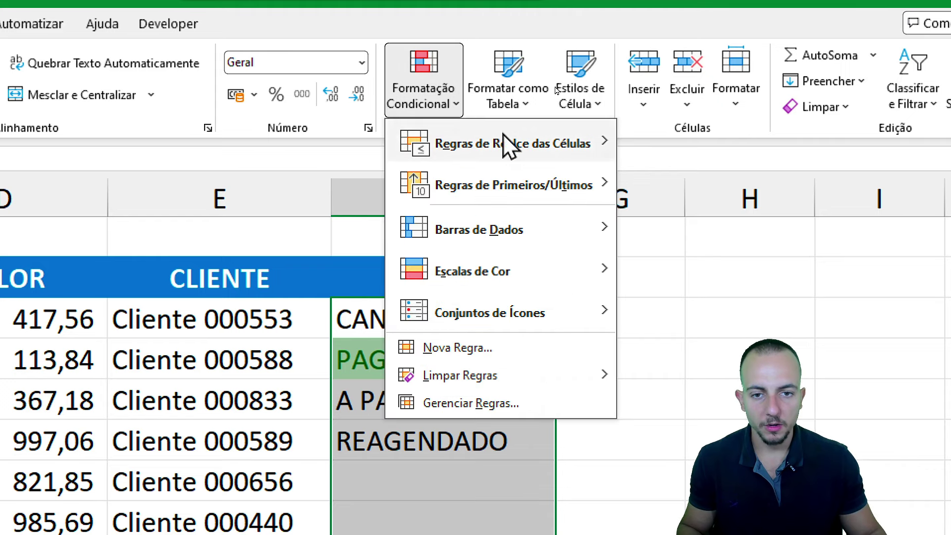
pyautogui.click(712, 262)
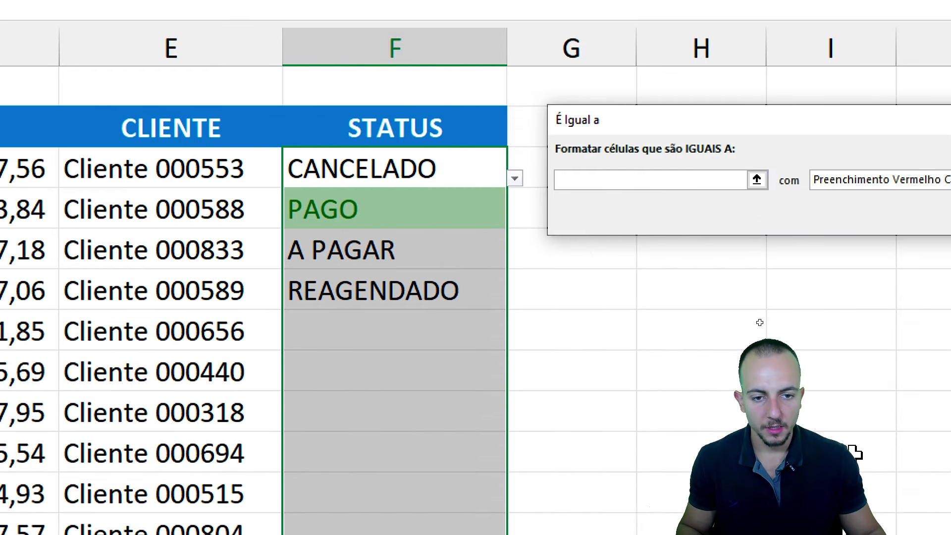
# - Give CANCELADO a custom format of italic white text on a light grey fill
pyautogui.write('CANCEL')
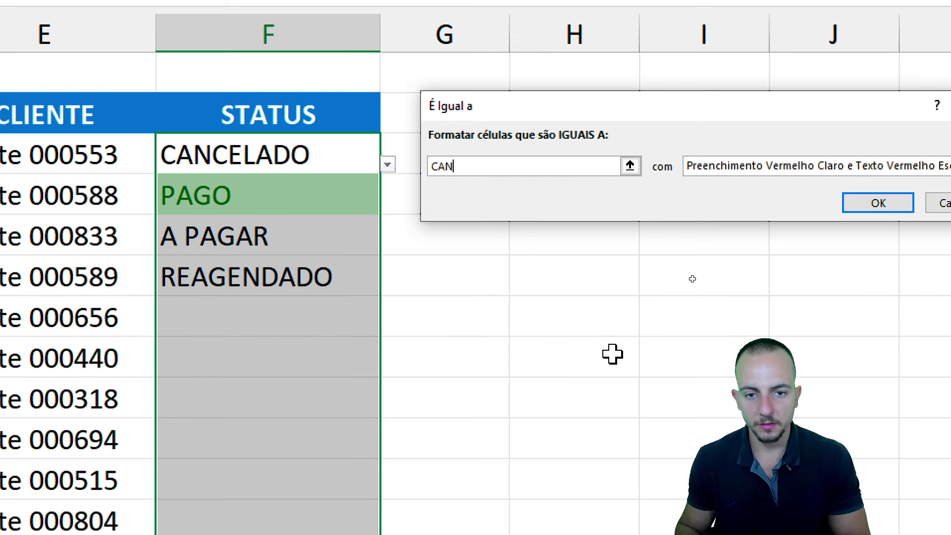
pyautogui.write('ADO')
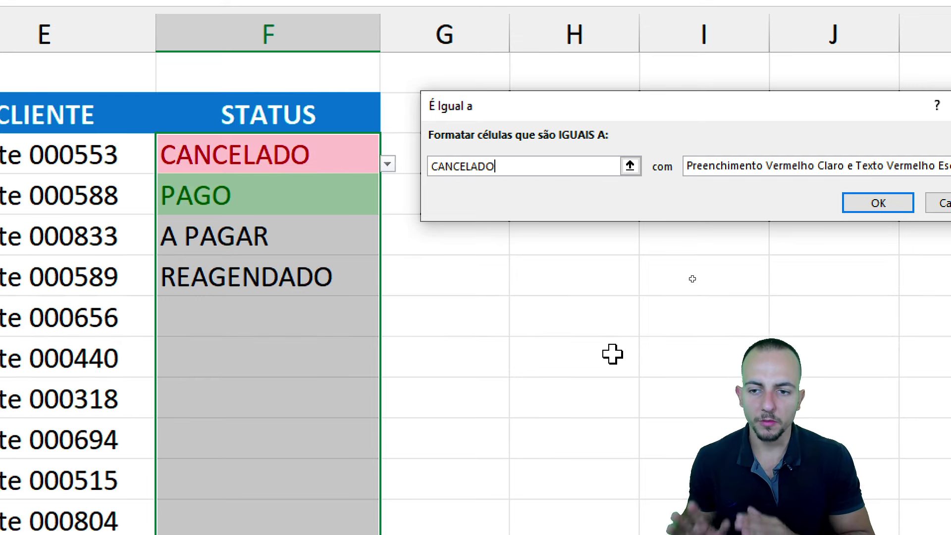
pyautogui.click(709, 167)
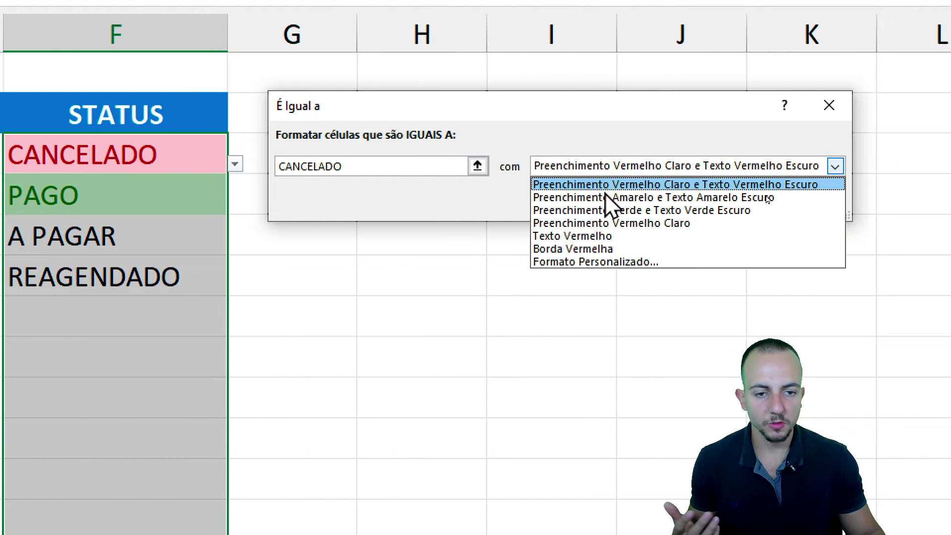
pyautogui.click(590, 262)
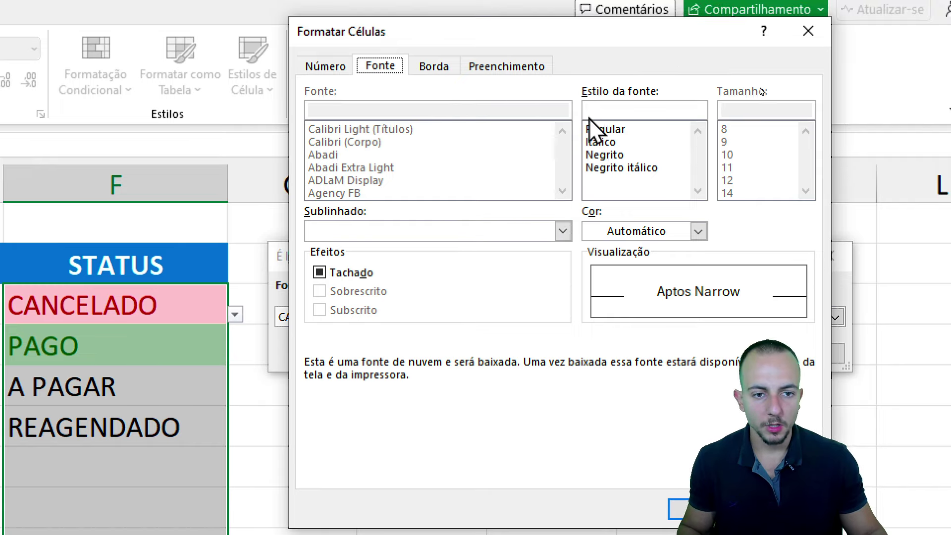
pyautogui.click(601, 142)
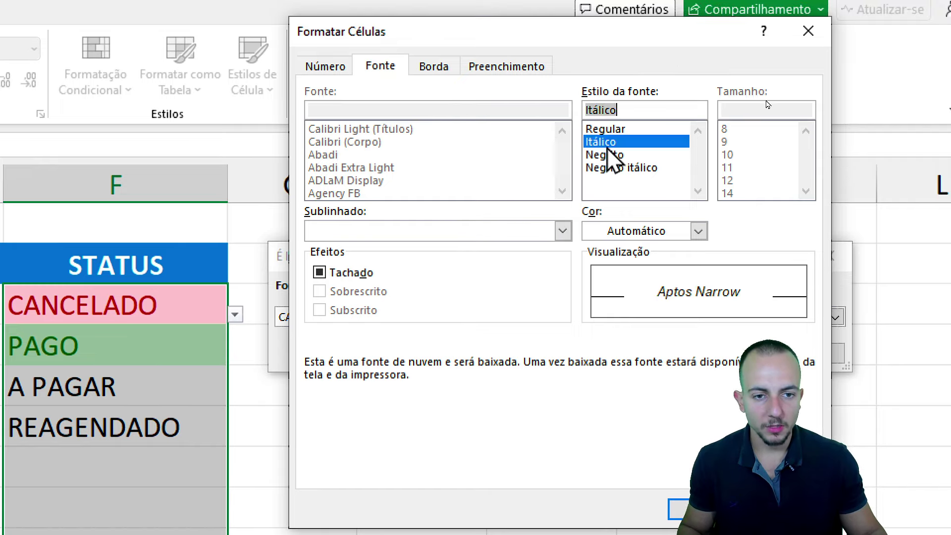
pyautogui.click(621, 235)
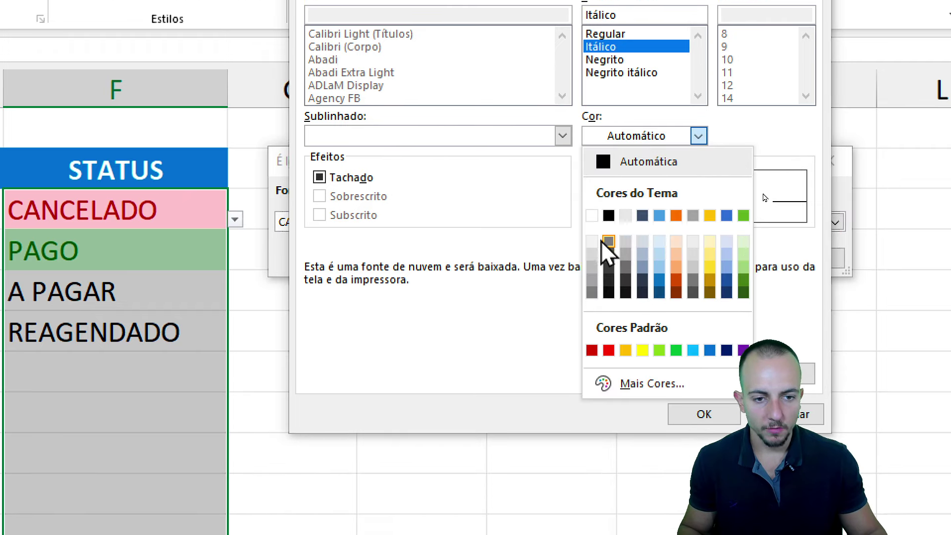
pyautogui.click(593, 217)
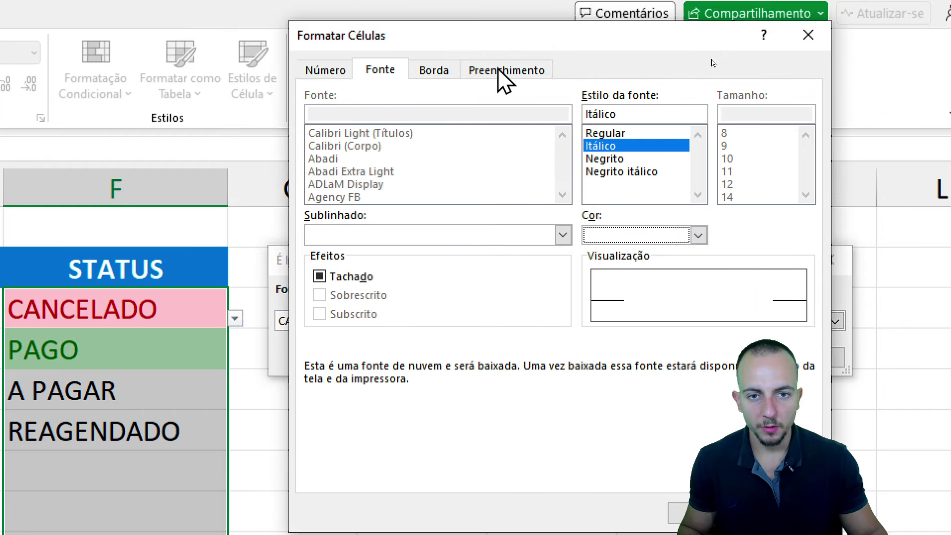
pyautogui.click(503, 75)
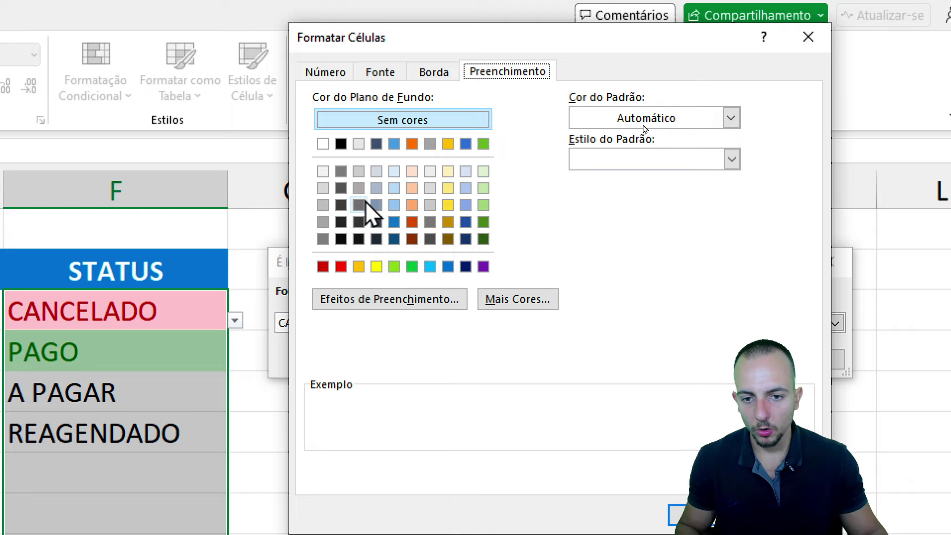
pyautogui.click(341, 190)
pyautogui.click(341, 172)
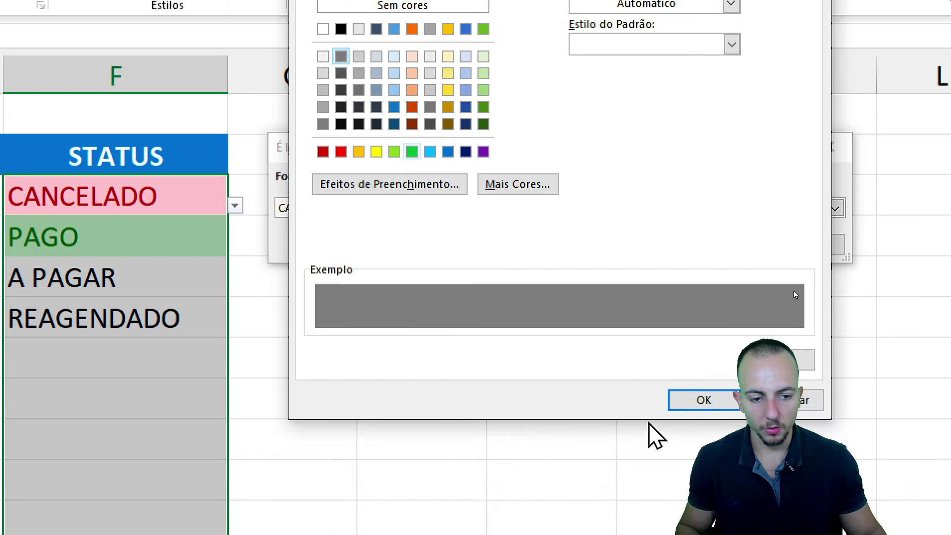
pyautogui.click(700, 518)
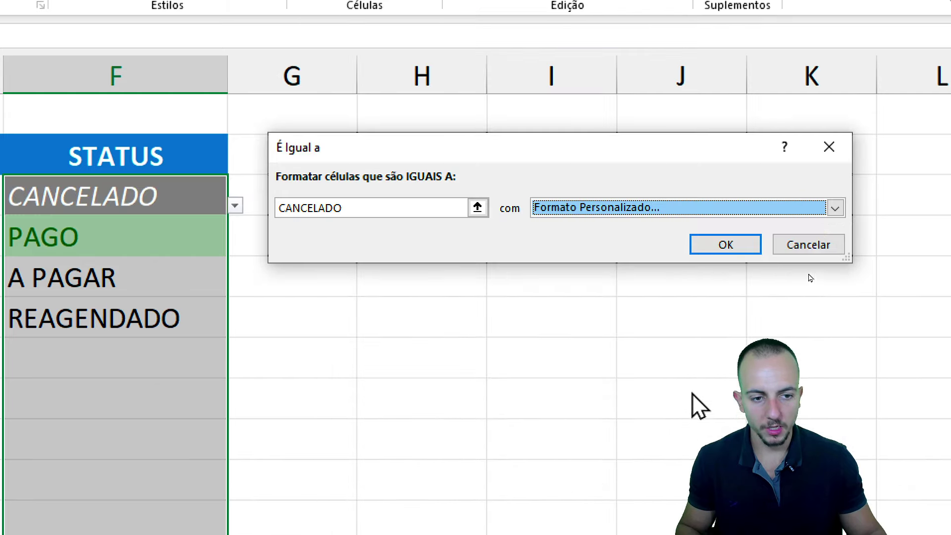
pyautogui.click(719, 247)
# - Set the empty status below REAGENDADO to CANCELADO
pyautogui.click(406, 267)
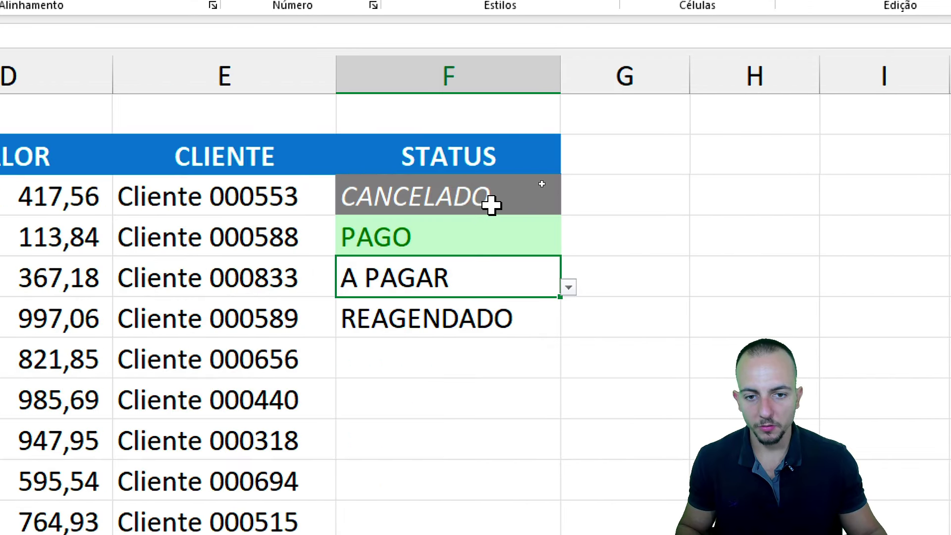
pyautogui.click(493, 201)
pyautogui.click(523, 263)
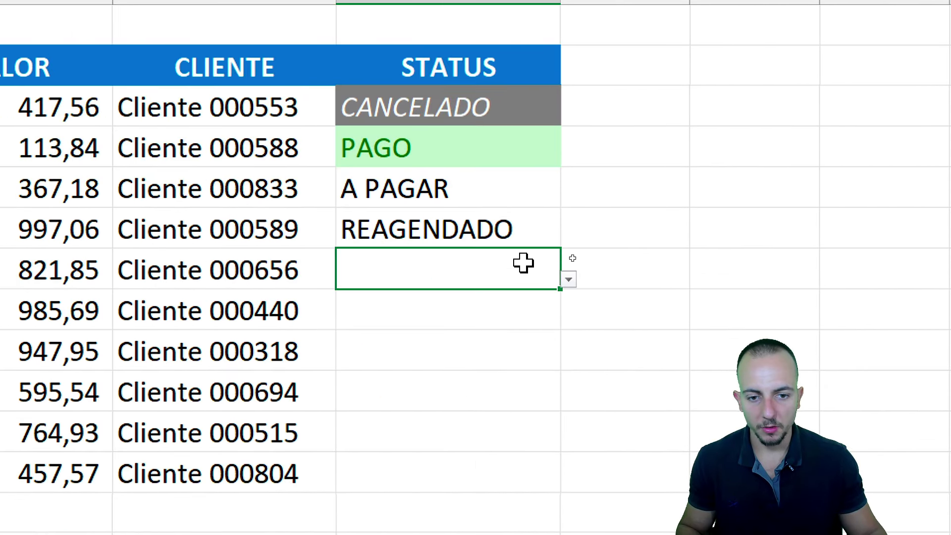
pyautogui.click(569, 279)
pyautogui.click(477, 316)
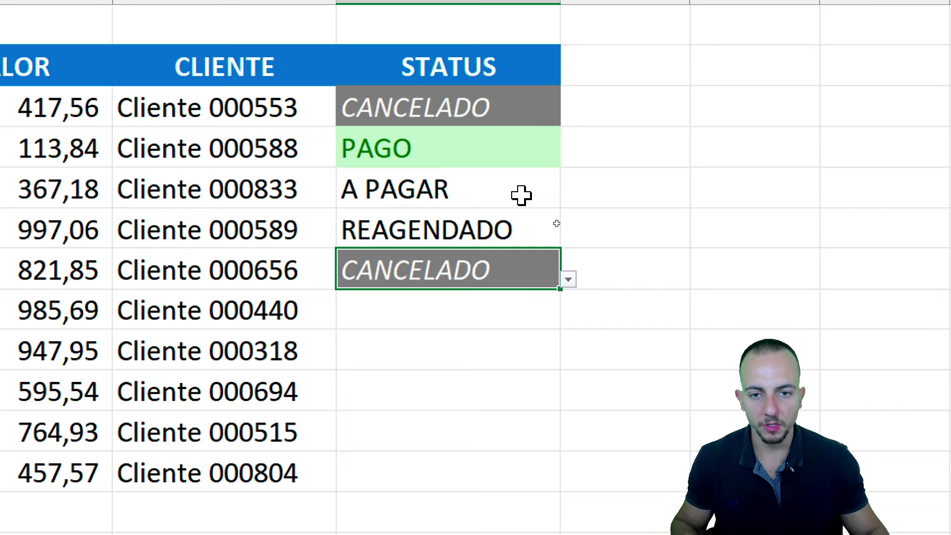
# - Highlight A PAGAR statuses with the default light red fill and red text
pyautogui.moveTo(463, 110); pyautogui.dragTo(400, 461)
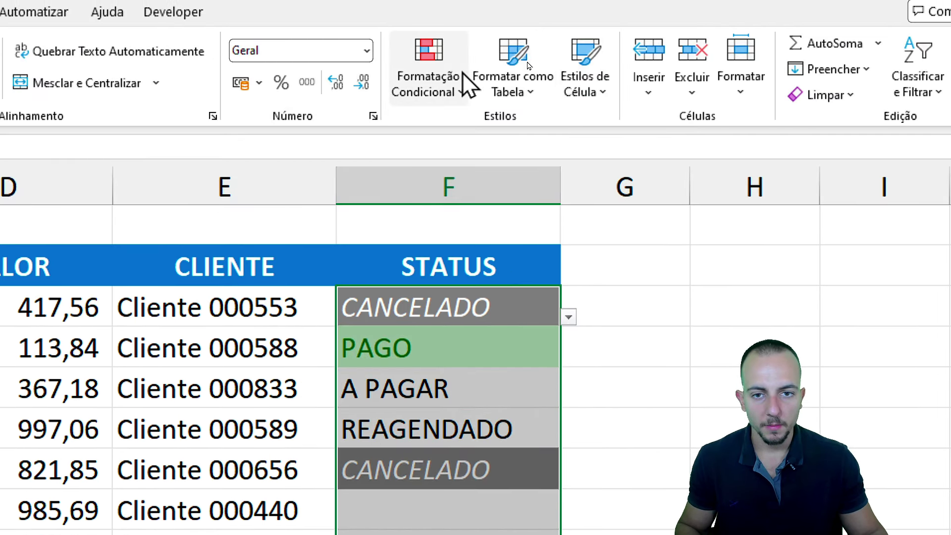
pyautogui.click(463, 72)
pyautogui.moveTo(518, 132)
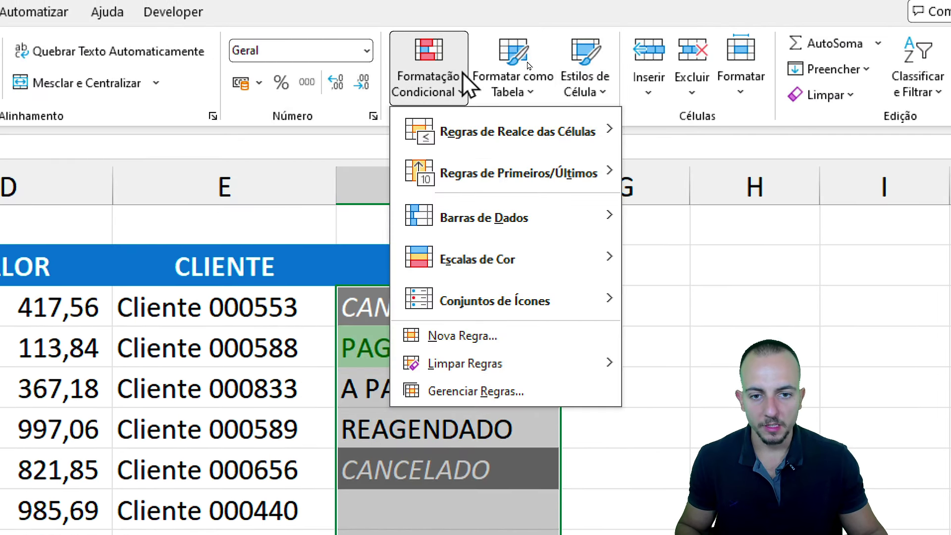
pyautogui.click(679, 260)
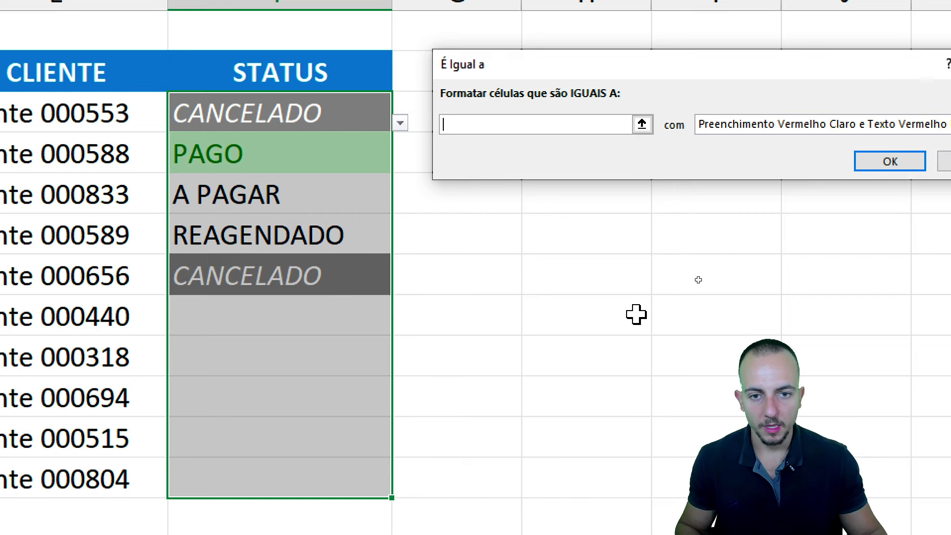
pyautogui.write('A PAGAR')
pyautogui.press('Return')
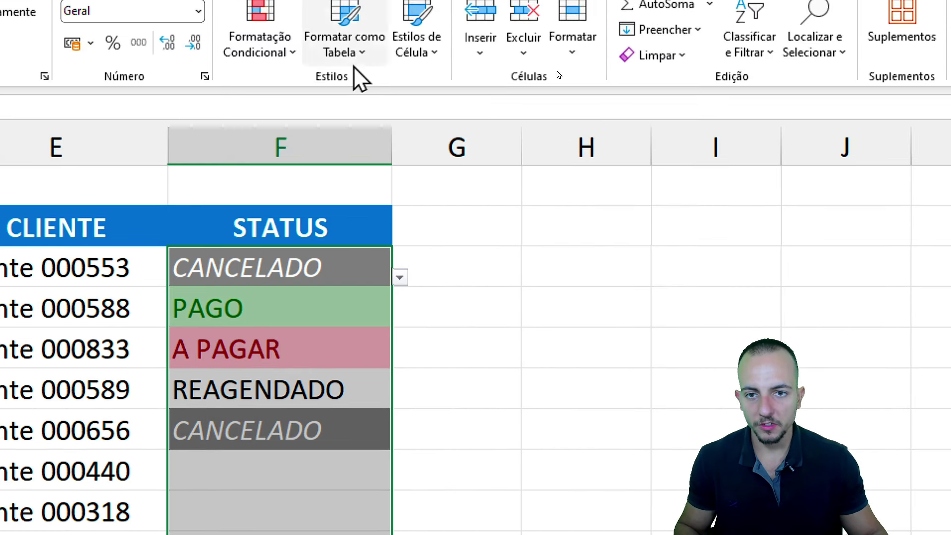
# - Add a yellow fill with dark yellow text rule for REAGENDADO
pyautogui.click(268, 47)
pyautogui.moveTo(349, 124)
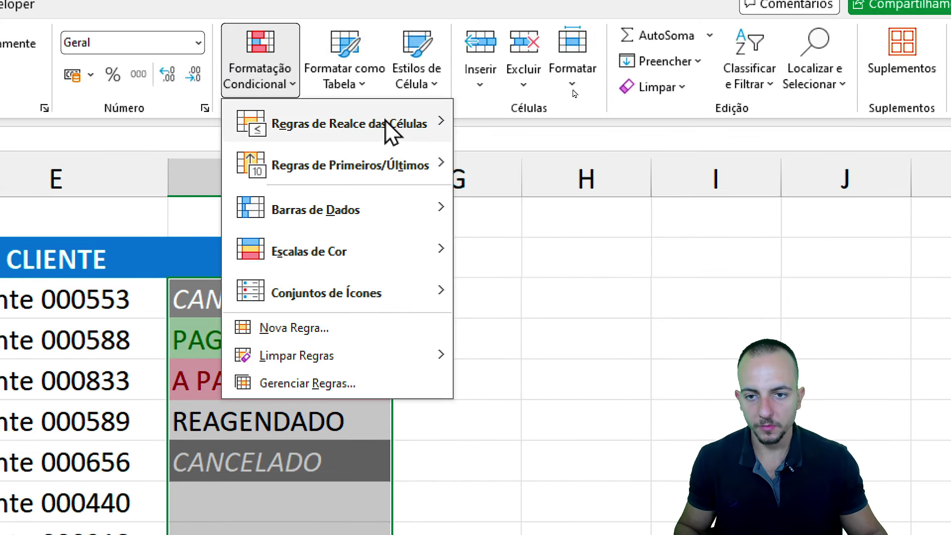
pyautogui.click(506, 219)
pyautogui.write('REAGEND')
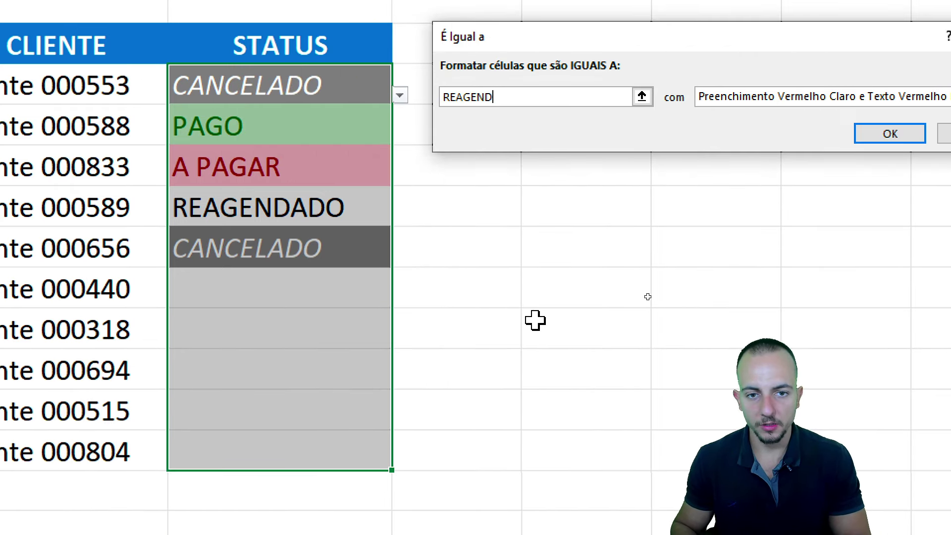
pyautogui.write('ADO')
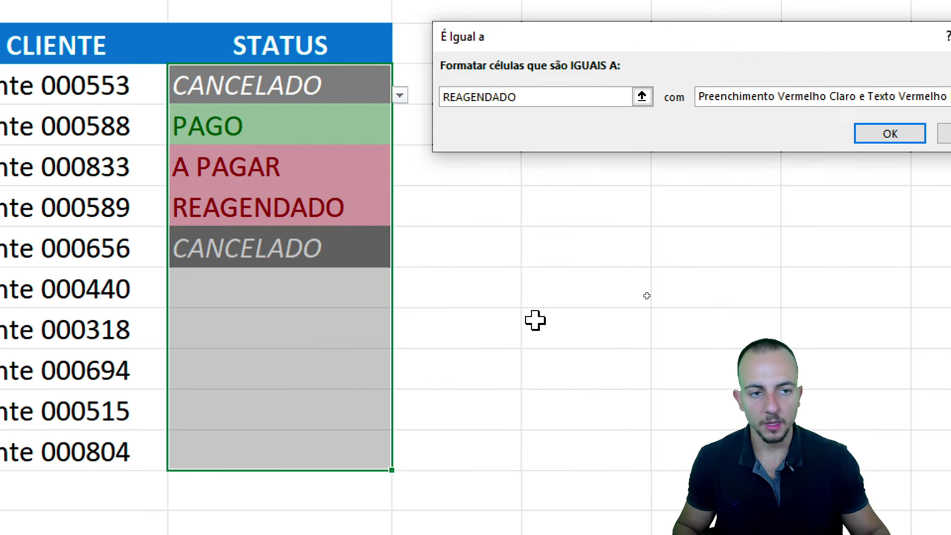
pyautogui.click(758, 99)
pyautogui.click(771, 127)
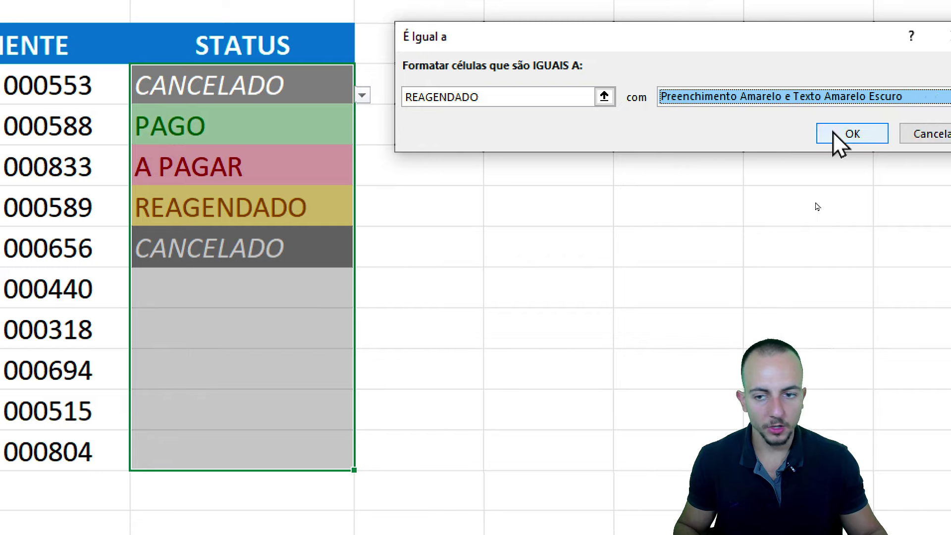
pyautogui.click(837, 135)
pyautogui.click(244, 303)
# - Set the next three statuses to CANCELADO, A PAGAR and PAGO
pyautogui.click(362, 298)
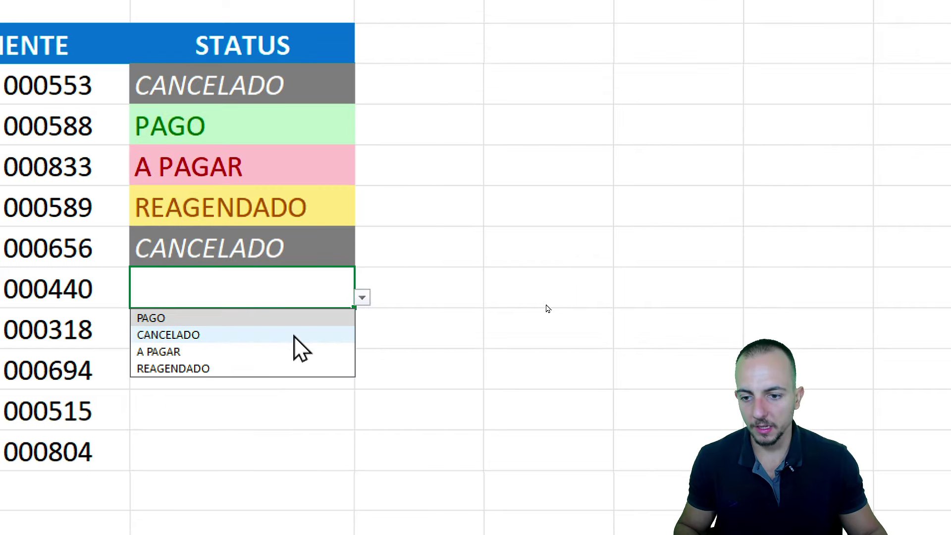
pyautogui.click(295, 332)
pyautogui.click(303, 331)
pyautogui.click(362, 339)
pyautogui.click(287, 393)
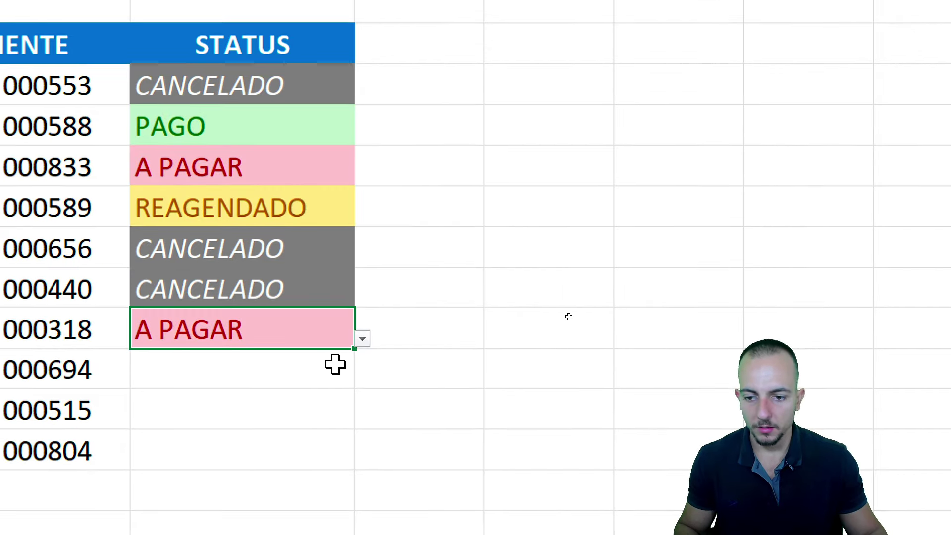
pyautogui.click(340, 378)
pyautogui.click(363, 379)
pyautogui.click(292, 400)
# - Set the following two statuses to REAGENDADO and PAGO
pyautogui.click(282, 412)
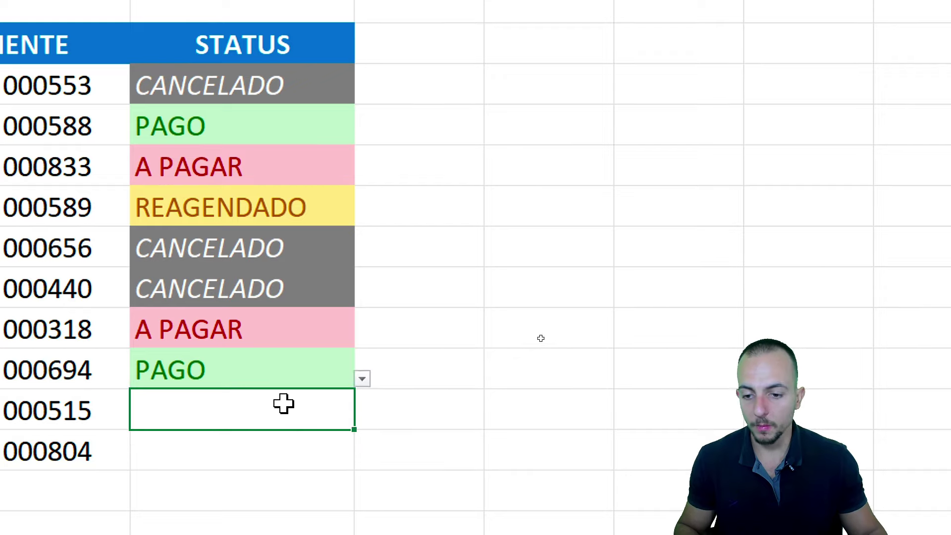
pyautogui.click(362, 419)
pyautogui.click(247, 472)
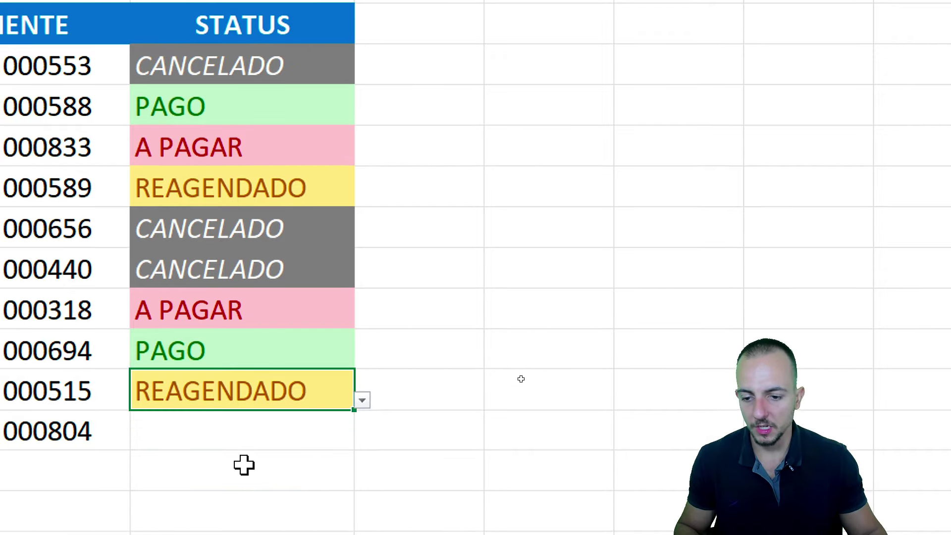
pyautogui.click(234, 435)
pyautogui.click(360, 441)
pyautogui.click(261, 460)
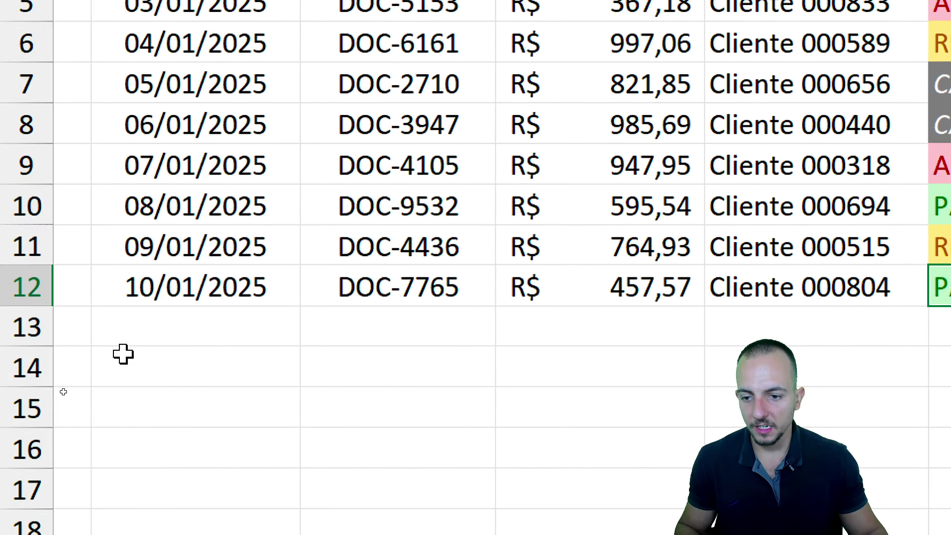
# - Clear the last PAGO status so the tenth record is blank
pyautogui.moveTo(198, 328); pyautogui.dragTo(401, 328)
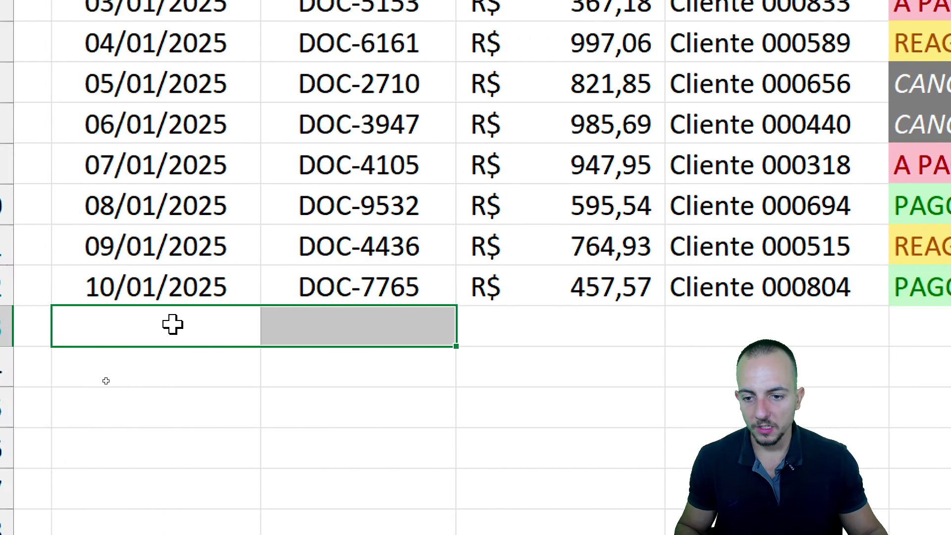
pyautogui.moveTo(214, 326); pyautogui.dragTo(946, 325)
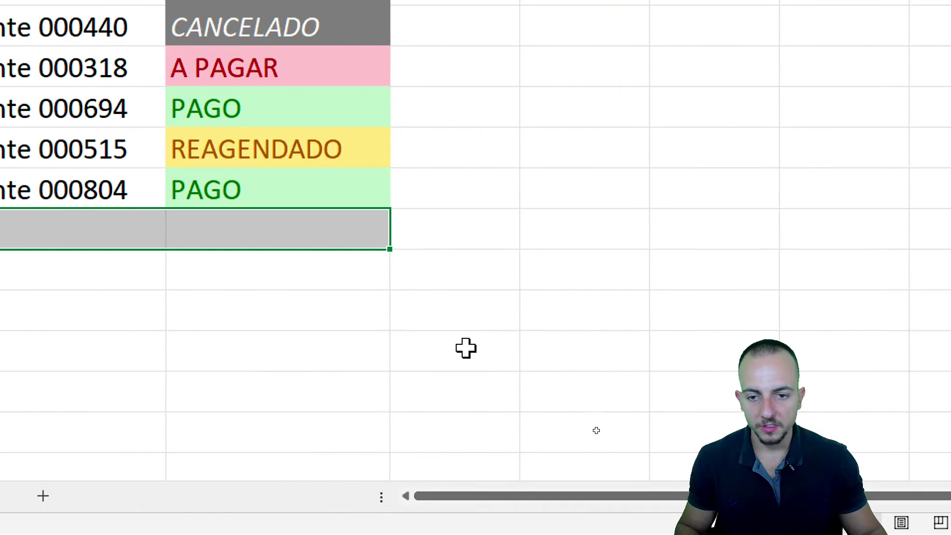
pyautogui.click(319, 221)
pyautogui.click(369, 204)
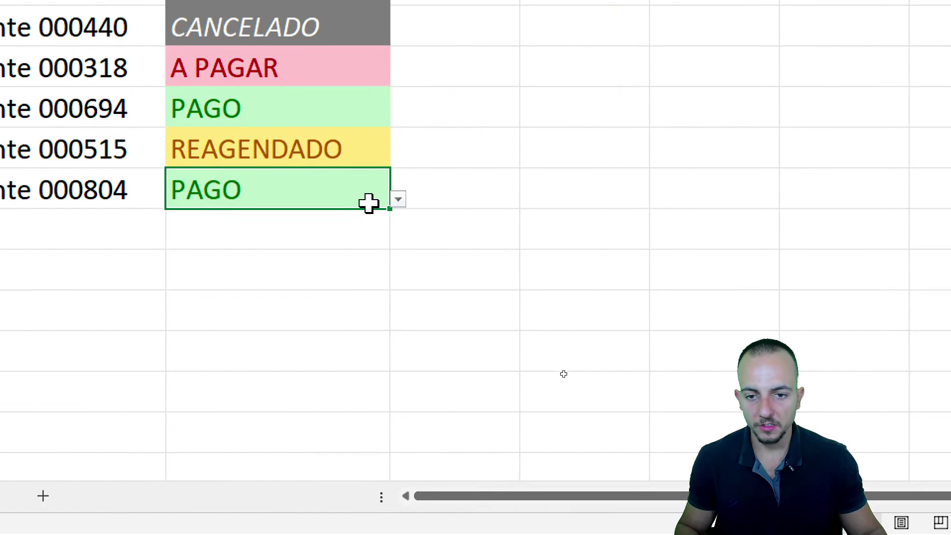
pyautogui.click(399, 199)
pyautogui.press('Escape')
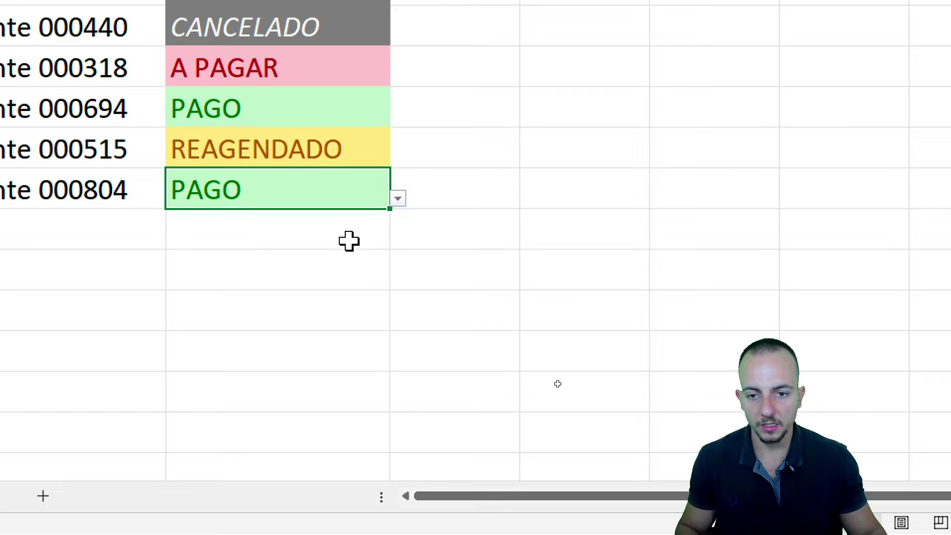
pyautogui.click(348, 233)
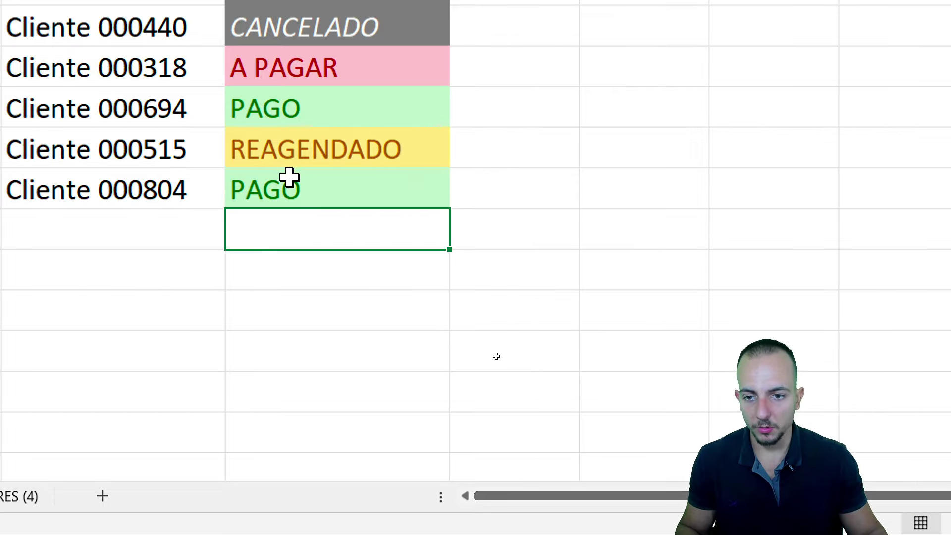
pyautogui.click(289, 177)
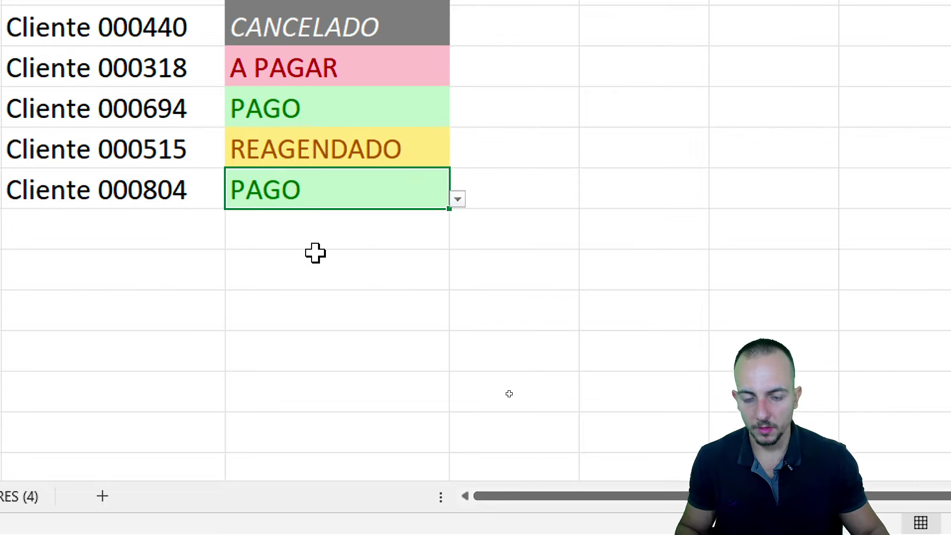
pyautogui.press('Delete')
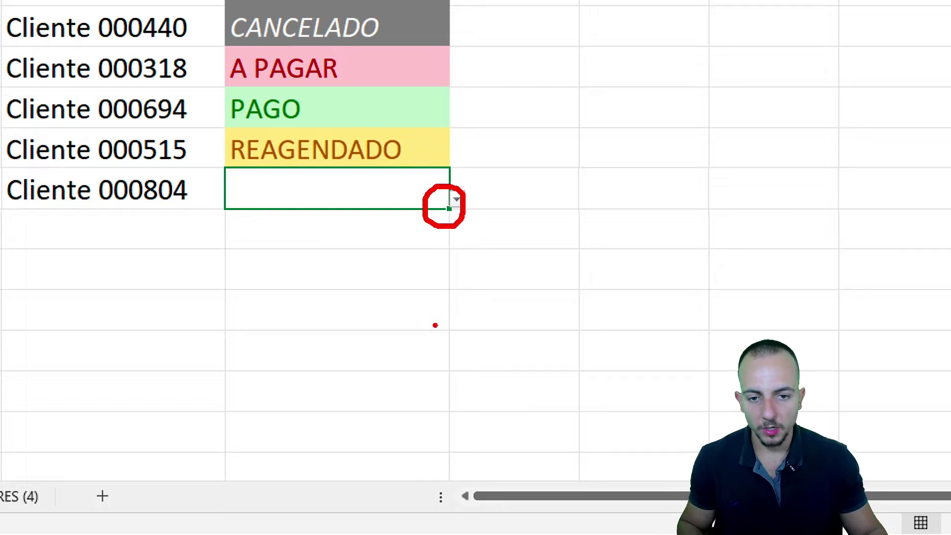
# - Test a copied status cell with CANCELADO, PAGO and A PAGAR, then clear it
pyautogui.moveTo(450, 210); pyautogui.dragTo(436, 410)
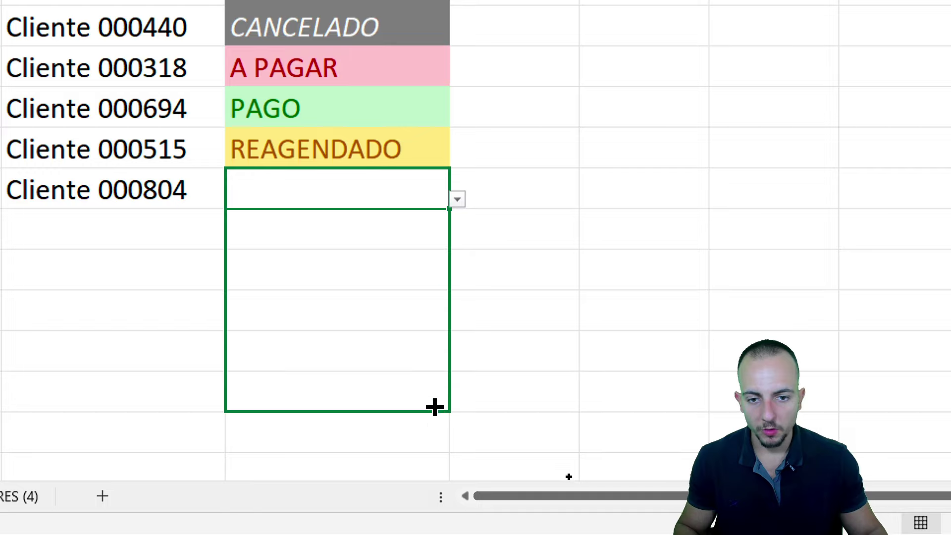
pyautogui.click(429, 269)
pyautogui.click(433, 312)
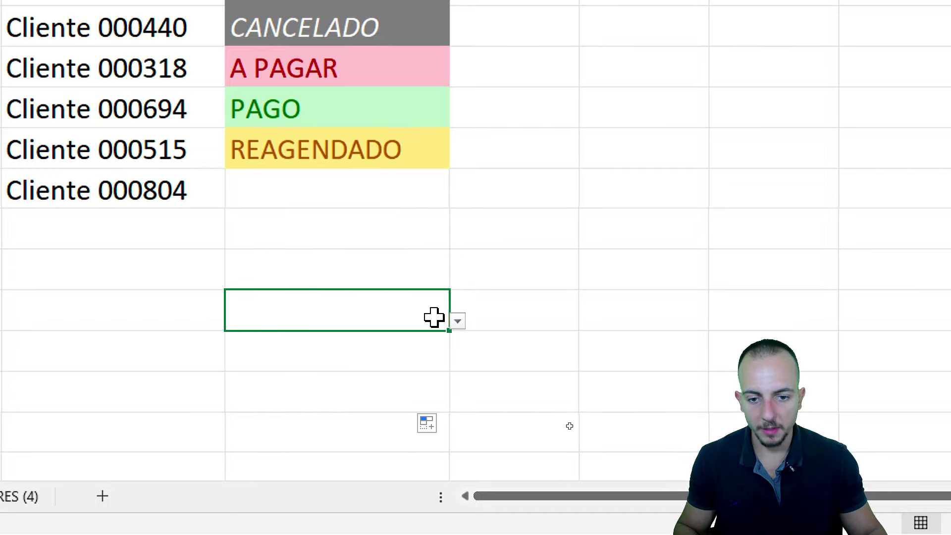
pyautogui.click(458, 320)
pyautogui.click(424, 357)
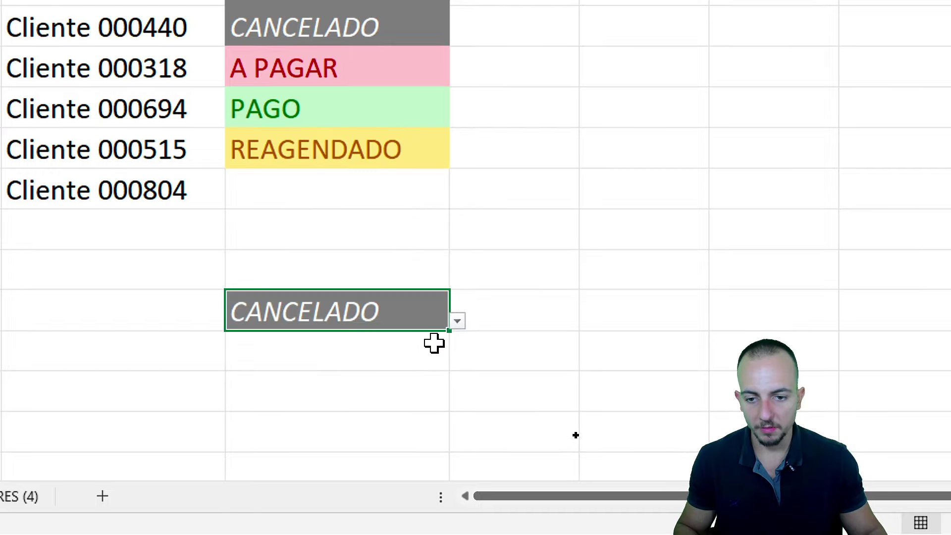
pyautogui.click(457, 321)
pyautogui.click(394, 341)
pyautogui.click(457, 321)
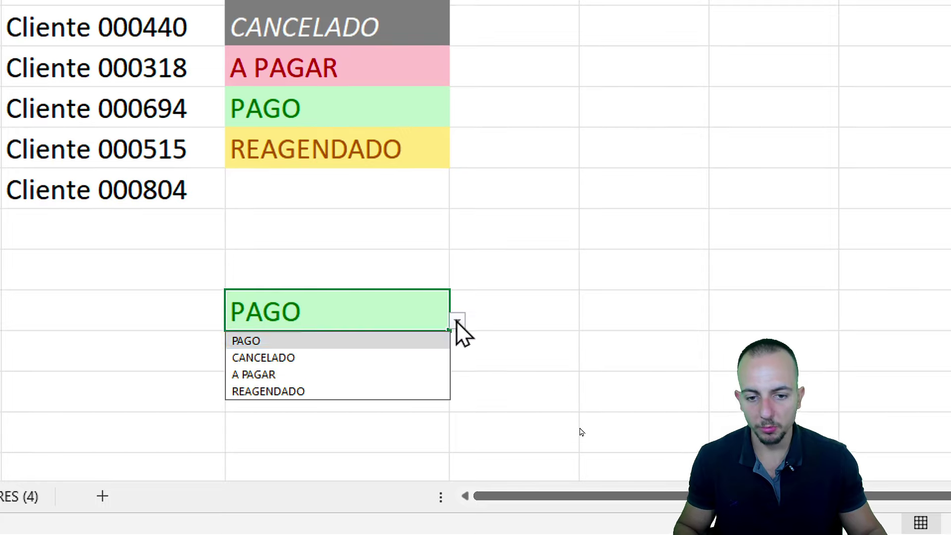
pyautogui.click(402, 375)
pyautogui.click(369, 246)
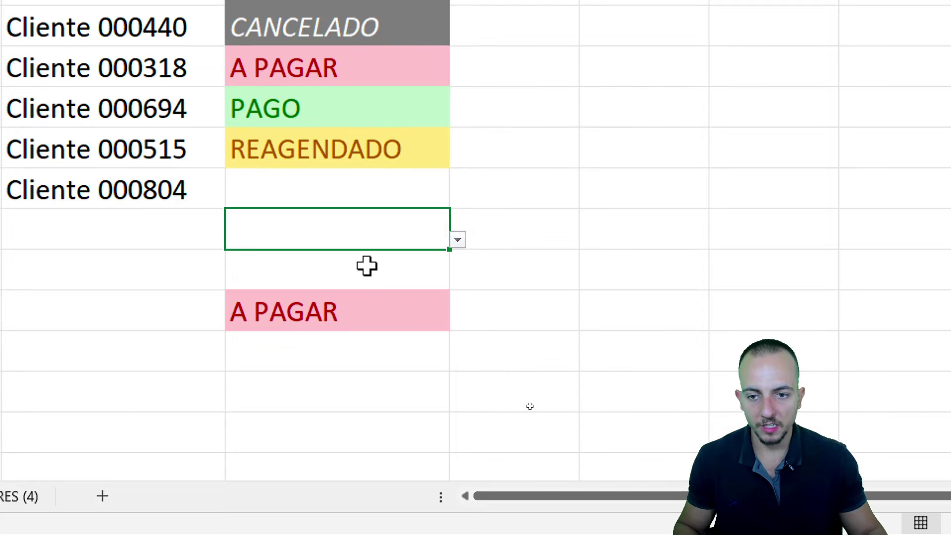
pyautogui.click(377, 309)
pyautogui.press('Delete')
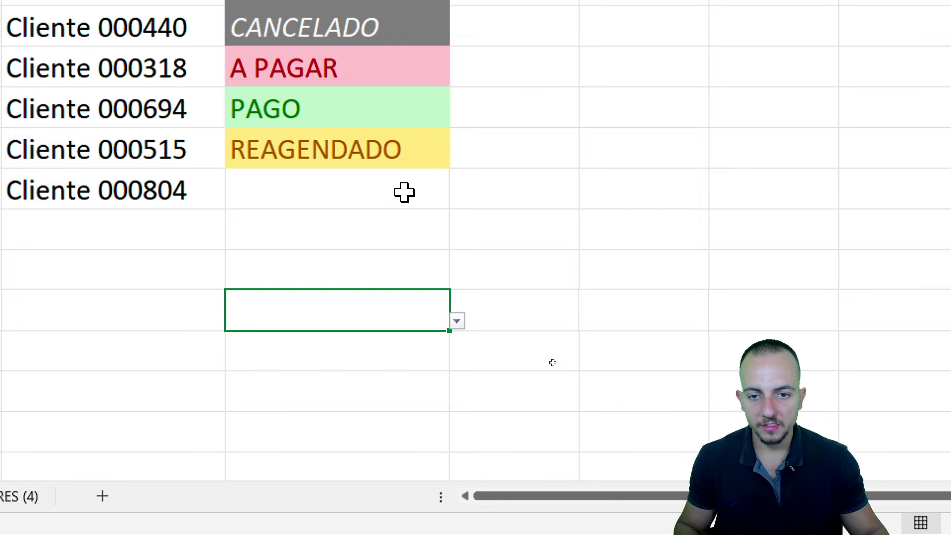
# - Choose PAGO for the last row's status in F12
pyautogui.click(456, 198)
pyautogui.click(374, 220)
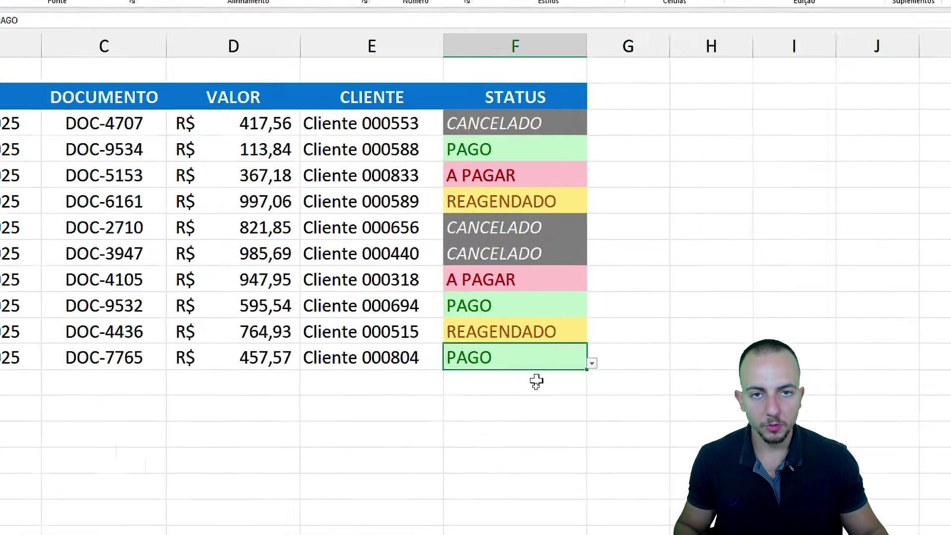
pyautogui.click(99, 157)
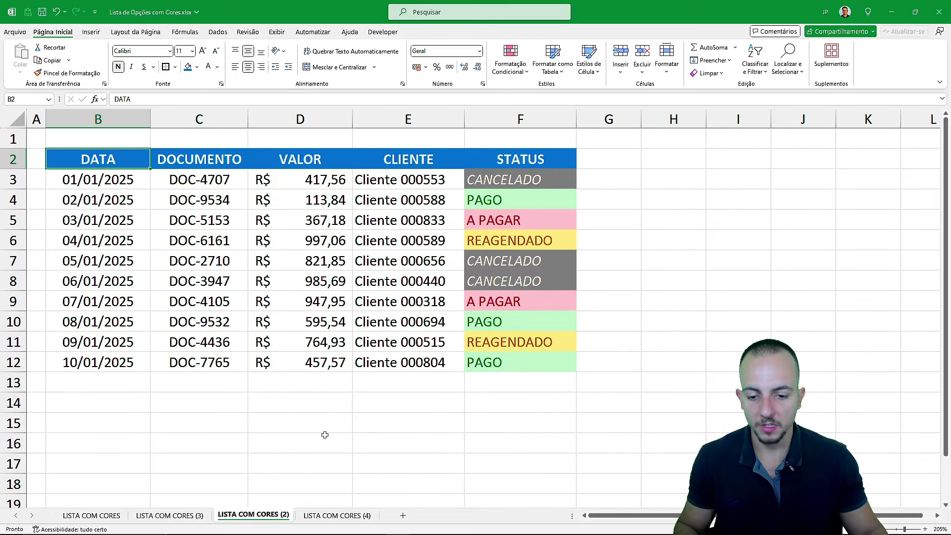
# - Switch to the LISTA COM CORES (4) sheet and select the empty STATUS cells F3:F12
pyautogui.click(327, 518)
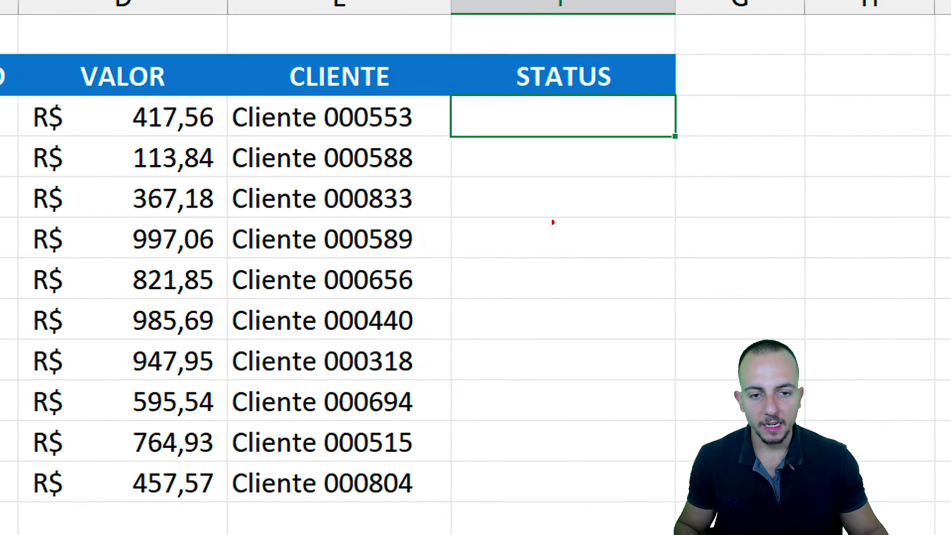
pyautogui.press('e')
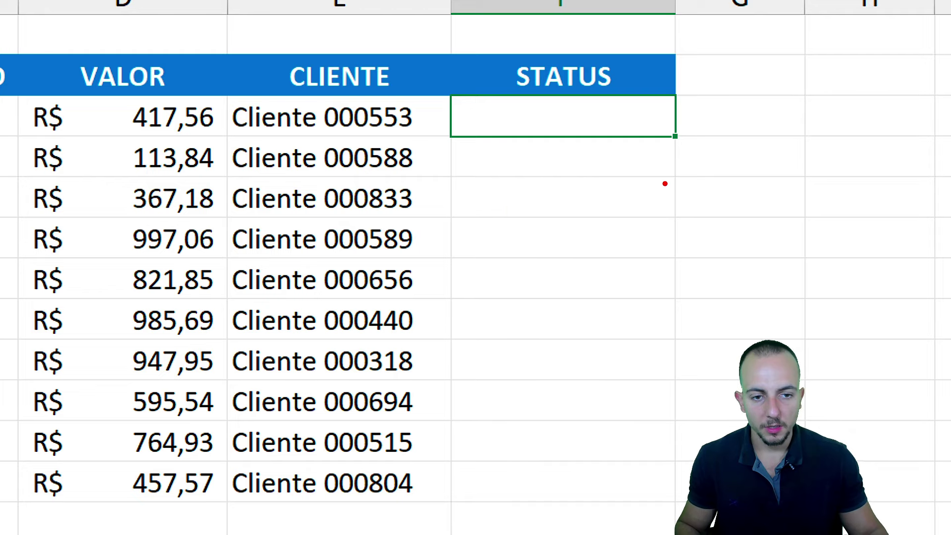
pyautogui.moveTo(679, 182); pyautogui.dragTo(2, 227)
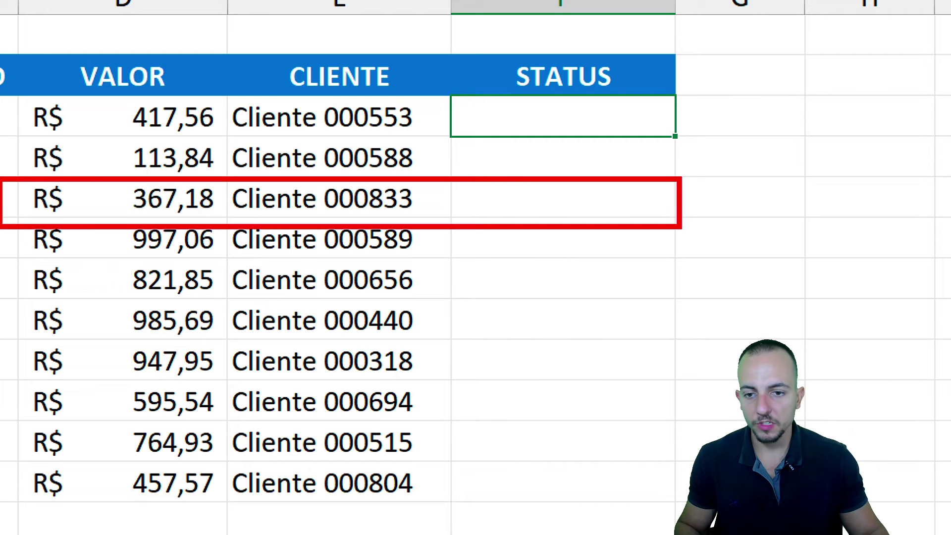
pyautogui.press('Escape')
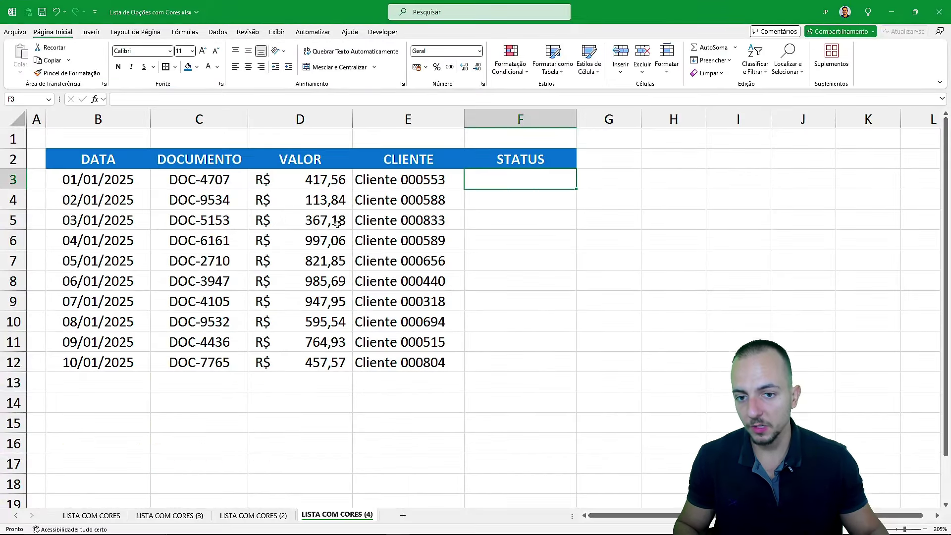
pyautogui.moveTo(70, 222); pyautogui.dragTo(565, 227)
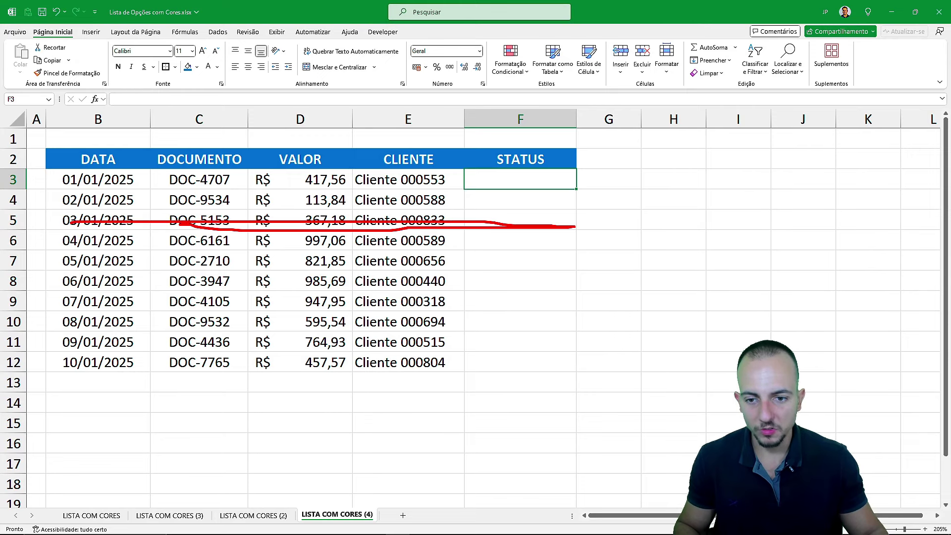
pyautogui.press('Escape')
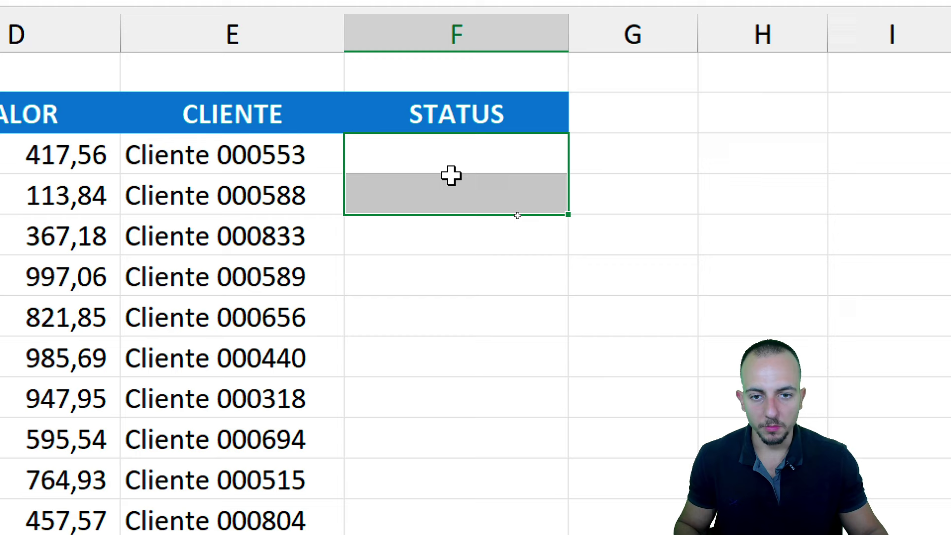
pyautogui.moveTo(469, 167); pyautogui.dragTo(456, 521)
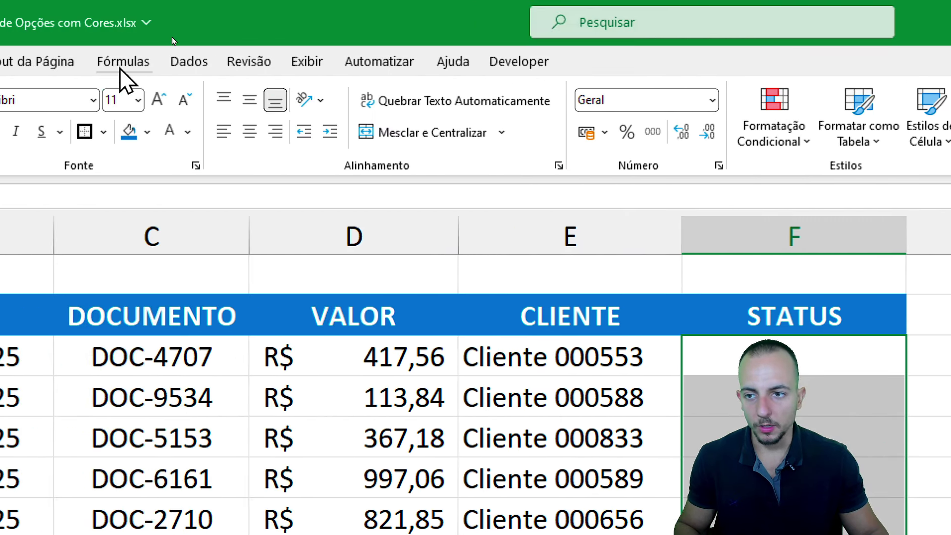
pyautogui.click(238, 63)
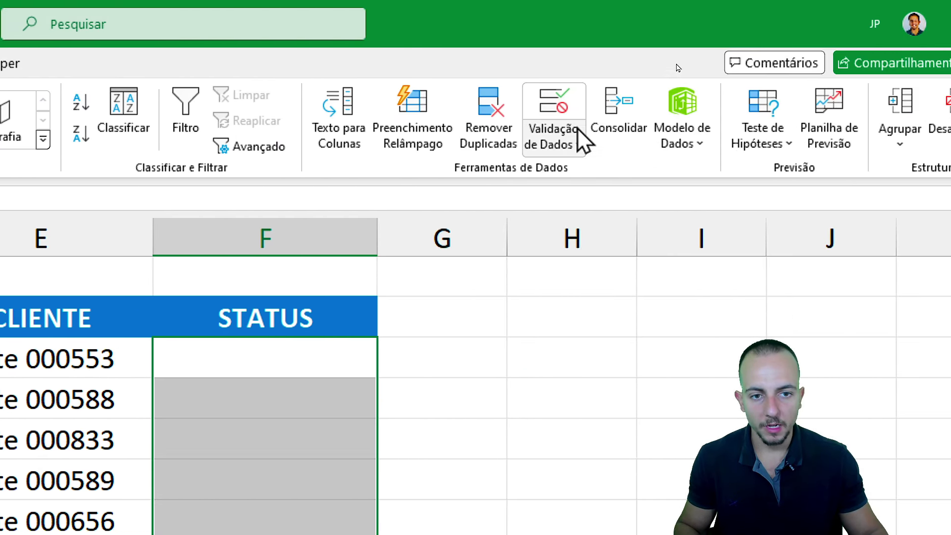
# - Add a data validation list with source OK;CANCELADO to the STATUS cells
pyautogui.click(575, 133)
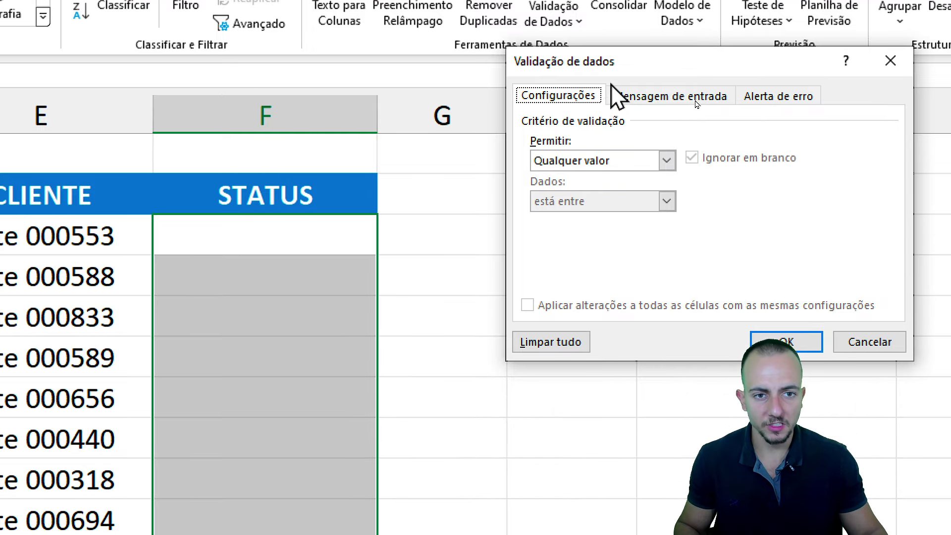
pyautogui.click(480, 237)
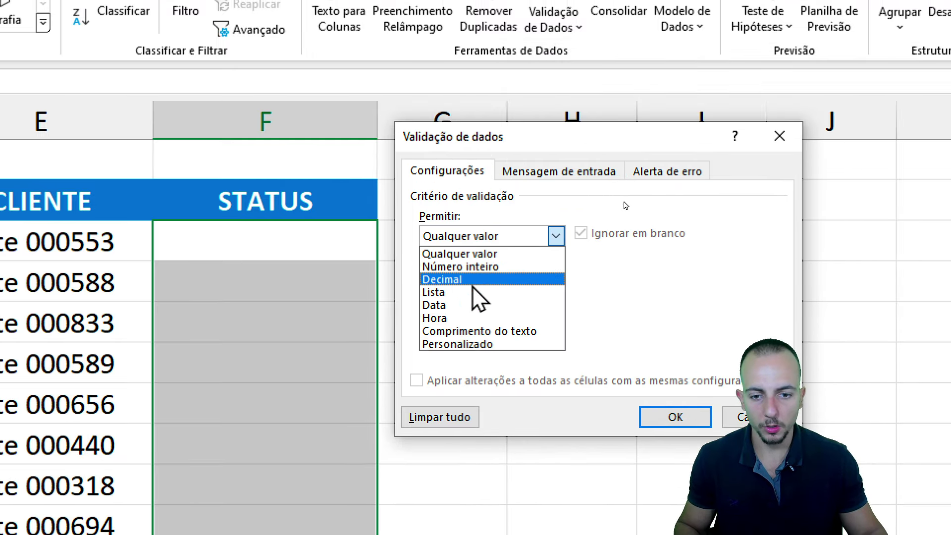
pyautogui.click(471, 292)
pyautogui.click(471, 317)
pyautogui.write('OK;CANCELADO')
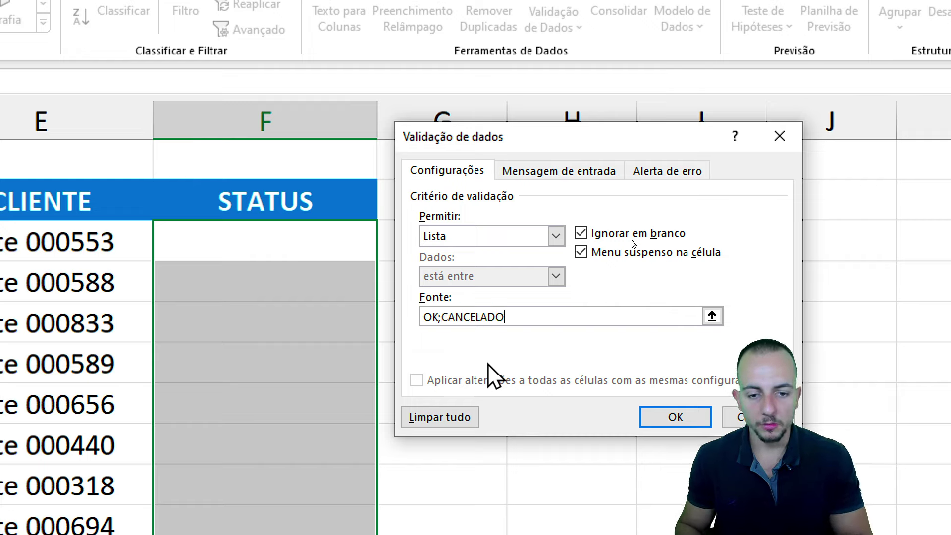
pyautogui.press('Return')
# - Set the first two STATUS cells, F3 and F4, to OK from the dropdown
pyautogui.click(345, 162)
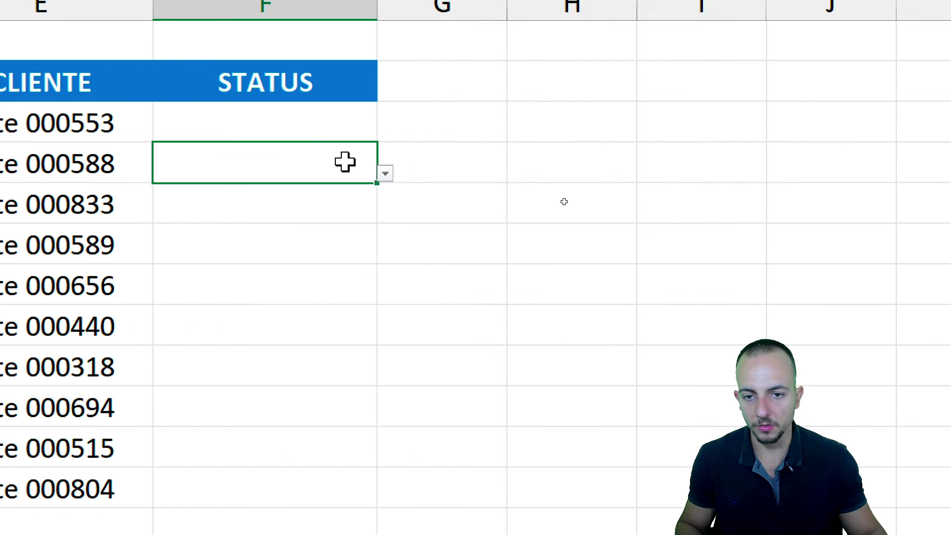
pyautogui.click(386, 173)
pyautogui.click(350, 191)
pyautogui.click(363, 139)
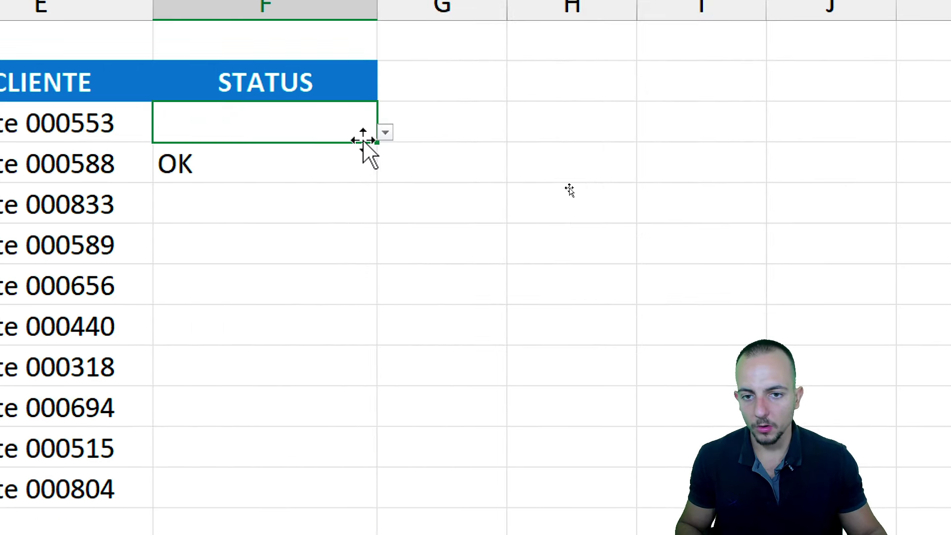
pyautogui.click(386, 132)
pyautogui.click(352, 149)
# - Set F5 to CANCELADO, F6 to OK and F7 to CANCELADO from the dropdown
pyautogui.click(319, 207)
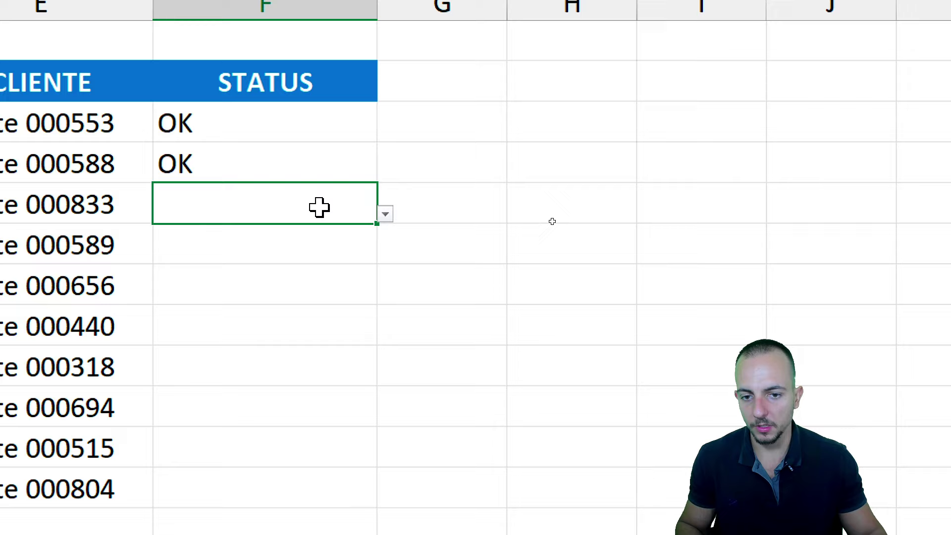
pyautogui.click(386, 214)
pyautogui.click(317, 251)
pyautogui.click(361, 255)
pyautogui.click(386, 255)
pyautogui.click(352, 273)
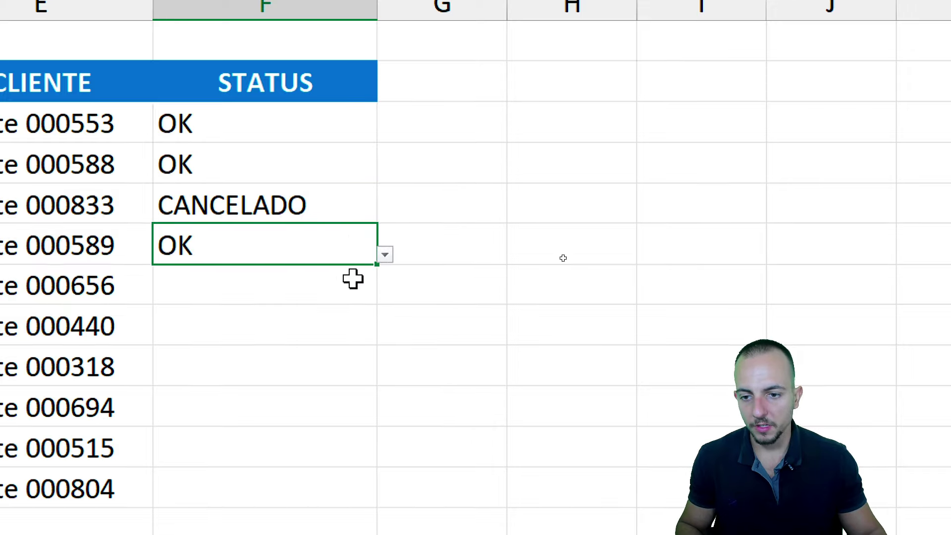
pyautogui.click(353, 279)
pyautogui.click(386, 295)
pyautogui.click(340, 332)
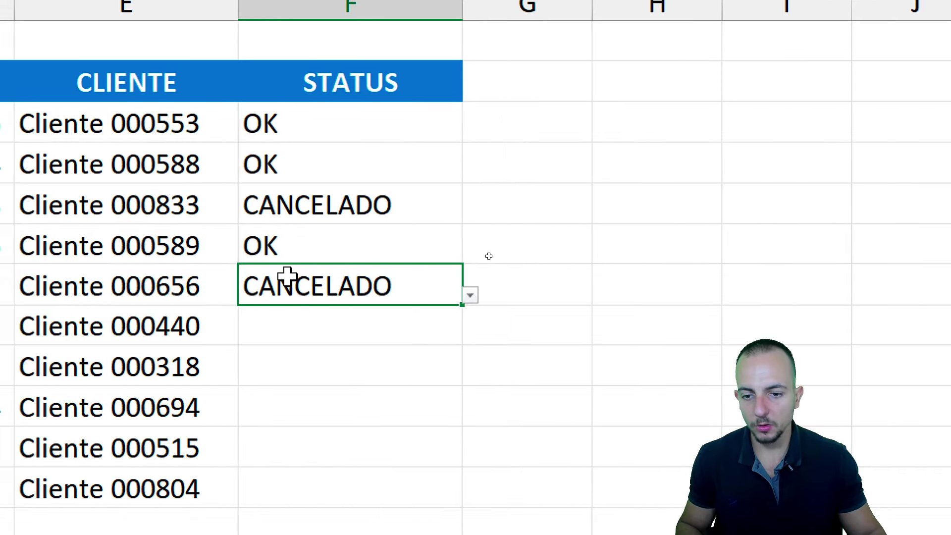
# - Select the table body B3:F12, from the DATA column through STATUS
pyautogui.moveTo(287, 276); pyautogui.dragTo(114, 286)
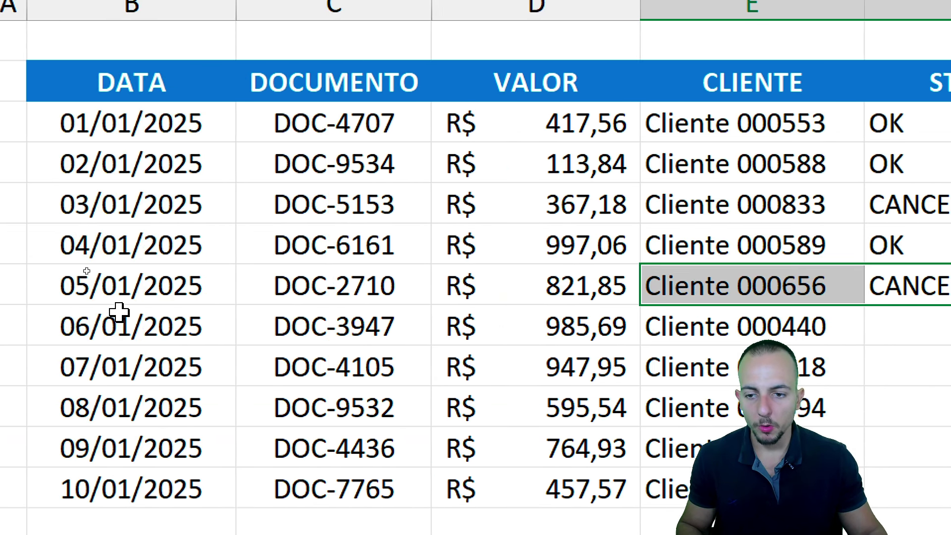
pyautogui.moveTo(117, 282); pyautogui.dragTo(832, 276)
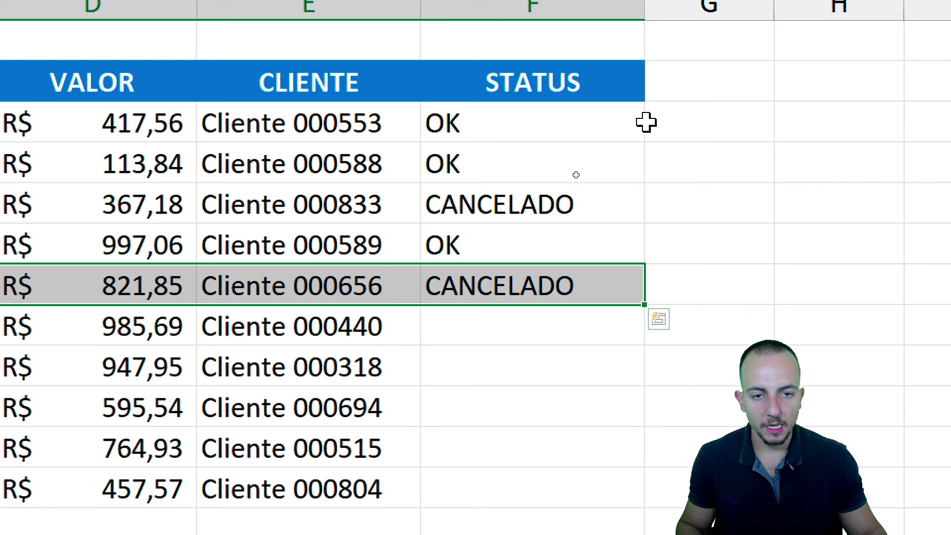
pyautogui.moveTo(619, 123); pyautogui.dragTo(550, 476)
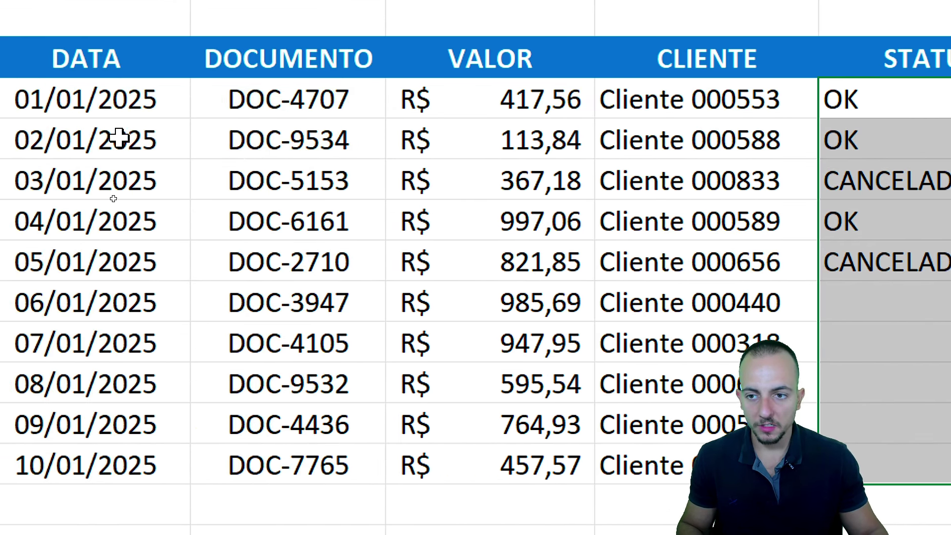
pyautogui.moveTo(74, 99)
pyautogui.mouseDown()
pyautogui.moveTo(835, 374)
pyautogui.moveTo(835, 466)
pyautogui.mouseUp()
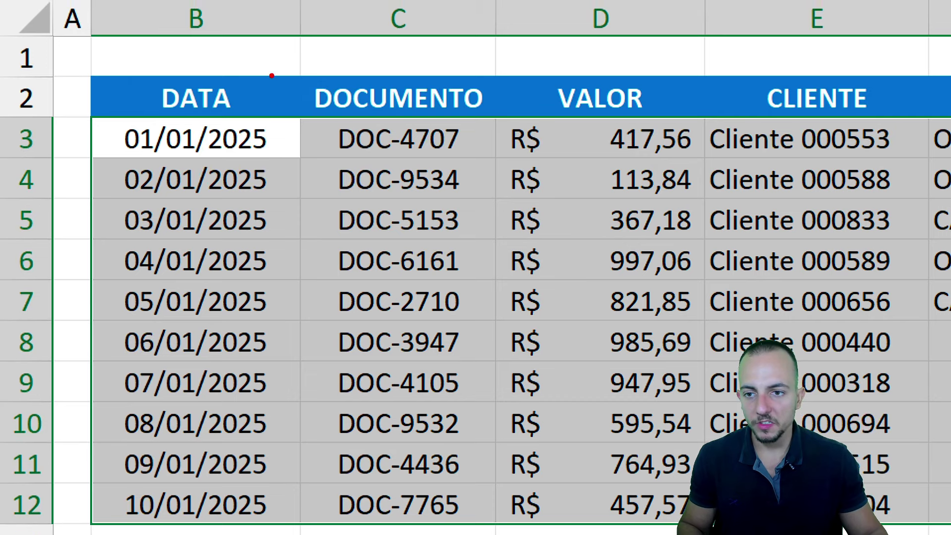
pyautogui.moveTo(272, 75); pyautogui.dragTo(160, 73)
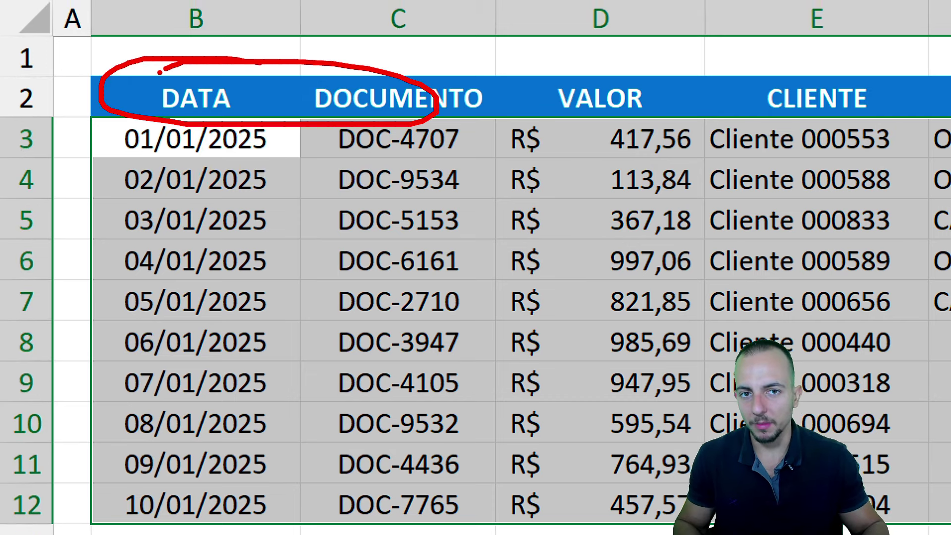
pyautogui.press('e')
pyautogui.moveTo(88, 118); pyautogui.dragTo(623, 479)
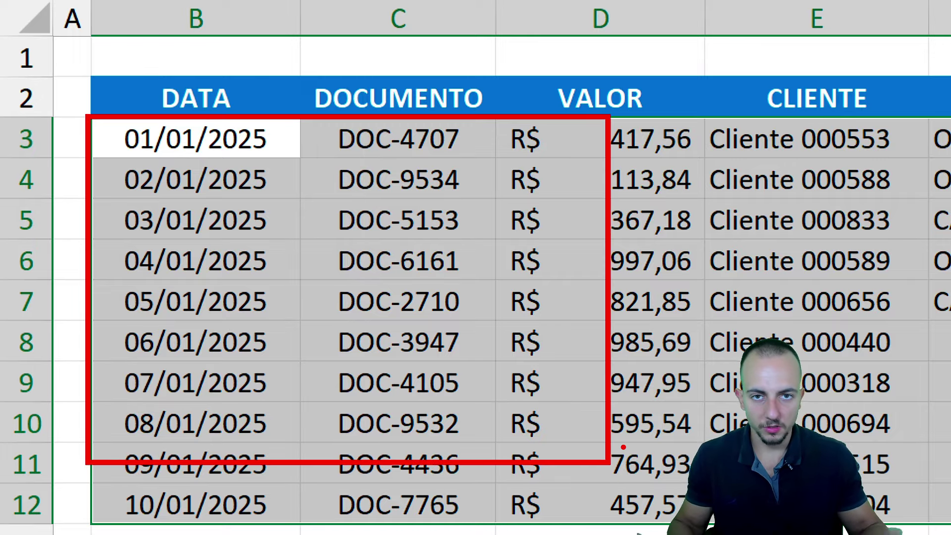
pyautogui.press('Escape')
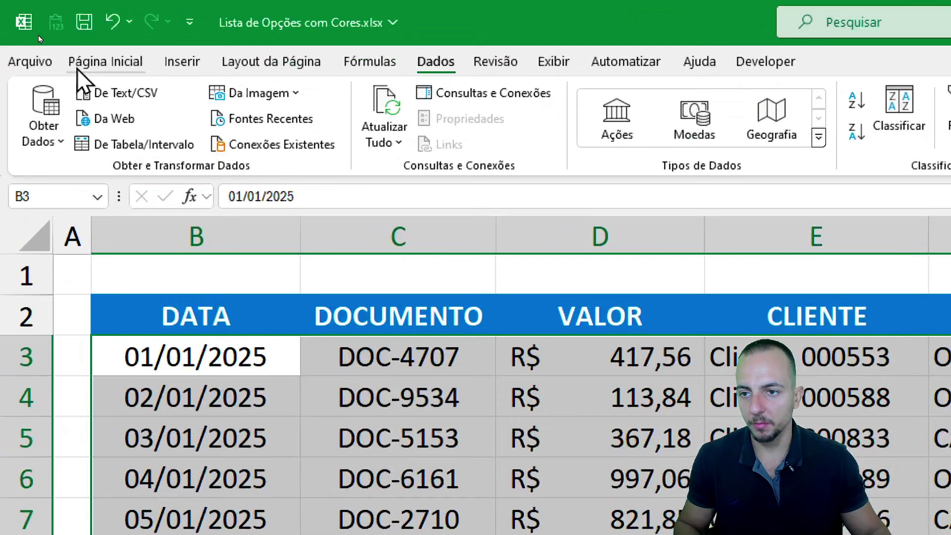
# - Start a new conditional formatting rule of type 'Usar uma fórmula…'
pyautogui.click(78, 71)
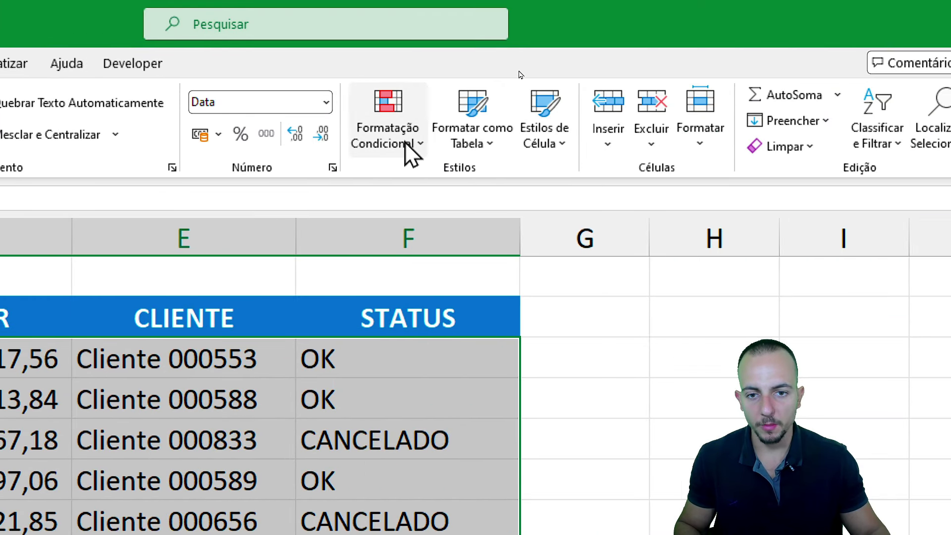
pyautogui.click(408, 145)
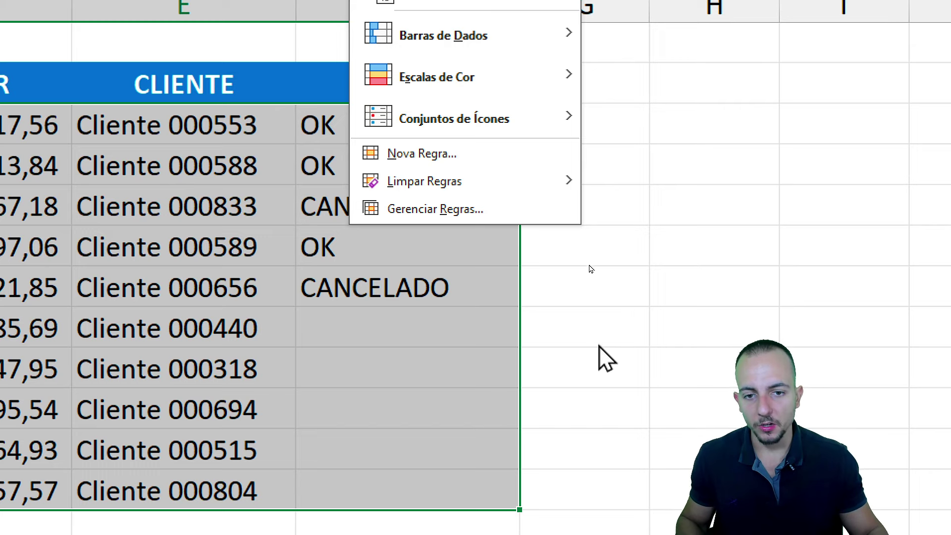
pyautogui.click(439, 160)
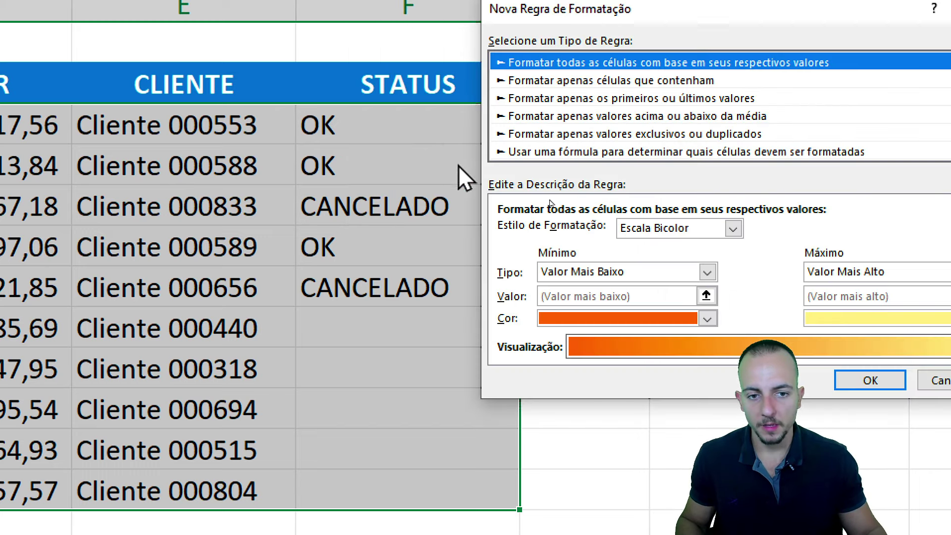
pyautogui.click(566, 151)
pyautogui.moveTo(507, 162); pyautogui.dragTo(892, 162)
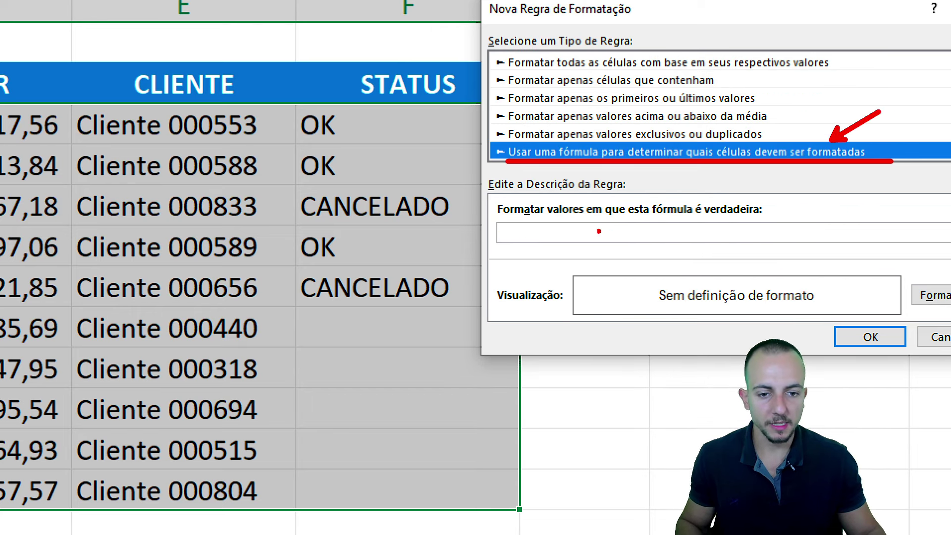
pyautogui.moveTo(538, 211); pyautogui.dragTo(659, 209)
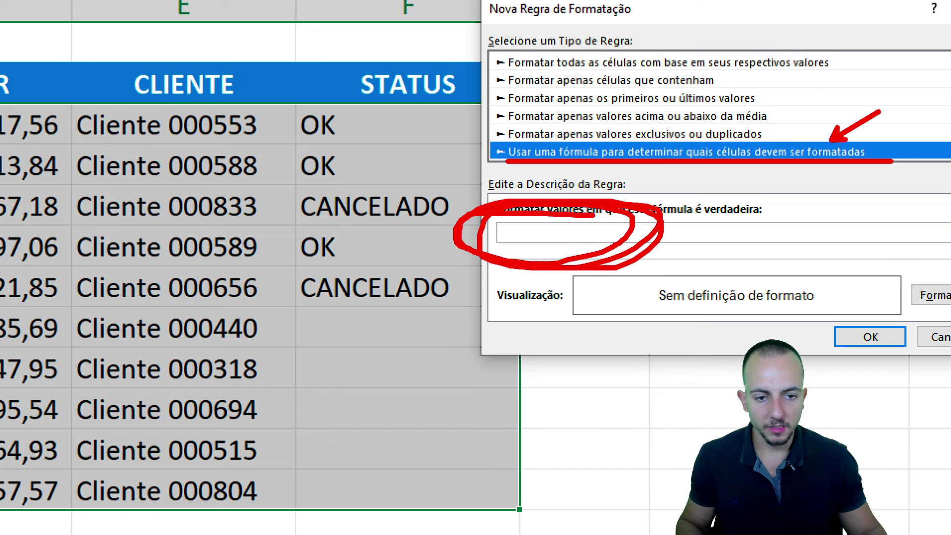
pyautogui.press('Escape')
# - Enter =$F$3 in the rule's formula box by picking cell F3
pyautogui.click(582, 232)
pyautogui.write('=')
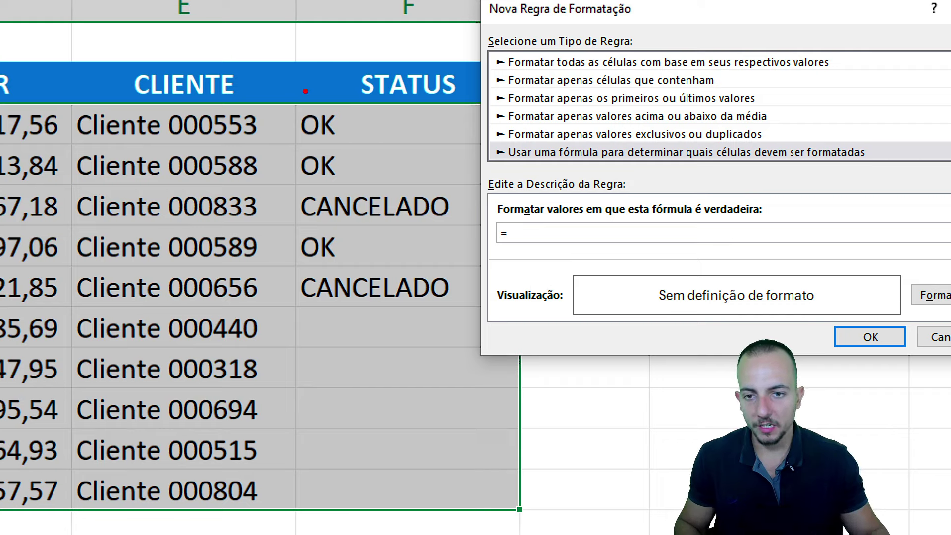
pyautogui.moveTo(293, 99); pyautogui.dragTo(504, 148)
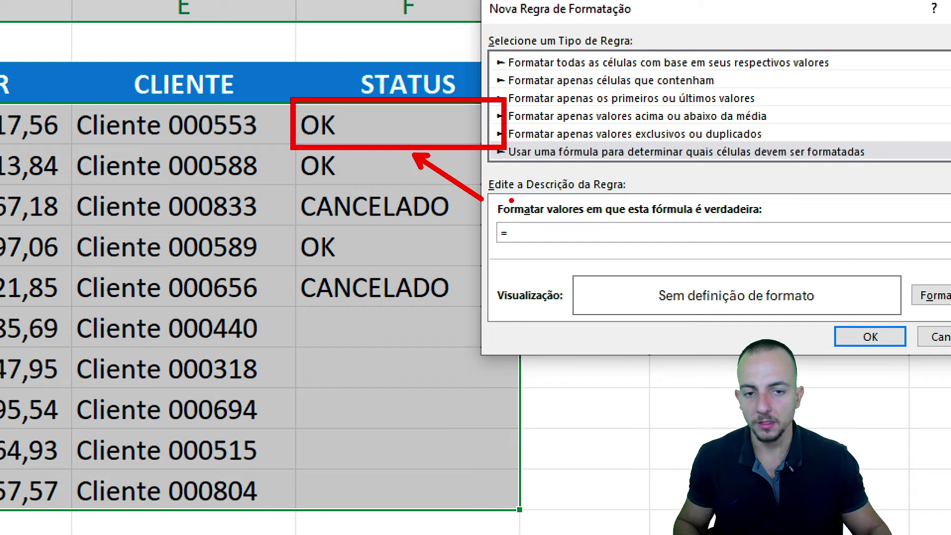
pyautogui.moveTo(454, 92); pyautogui.dragTo(513, 102)
pyautogui.press('Escape')
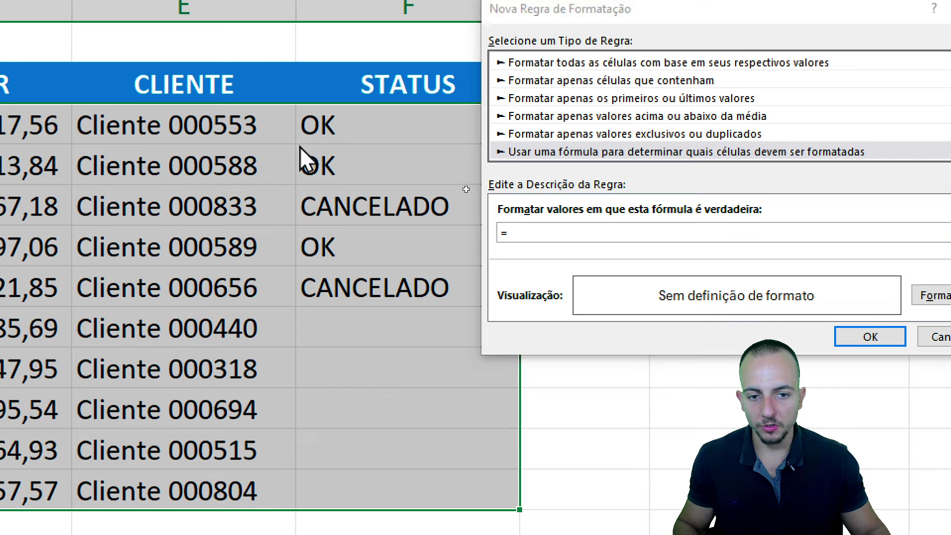
pyautogui.click(382, 138)
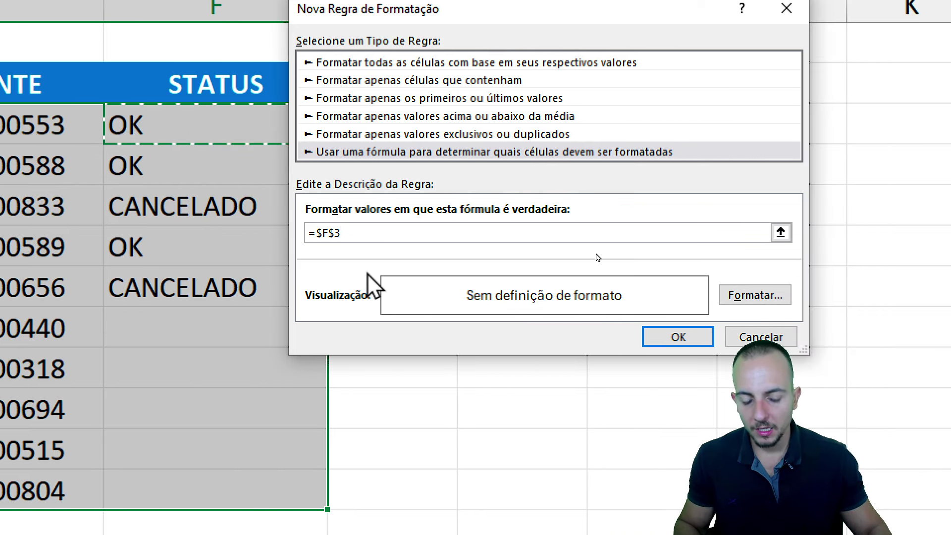
# - Complete the rule formula as =$F3="CANCELADO", leaving the row reference relative
pyautogui.write('="CANCELADO')
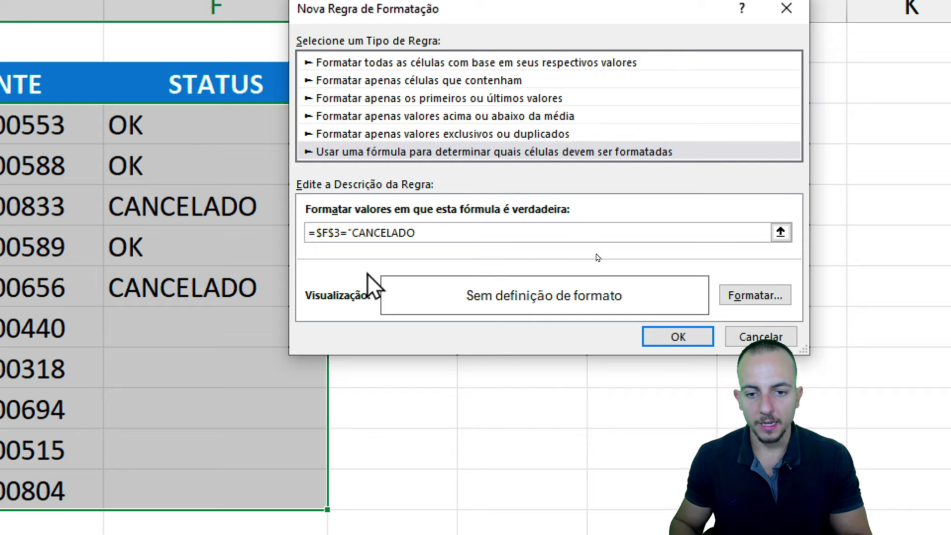
pyautogui.write('"')
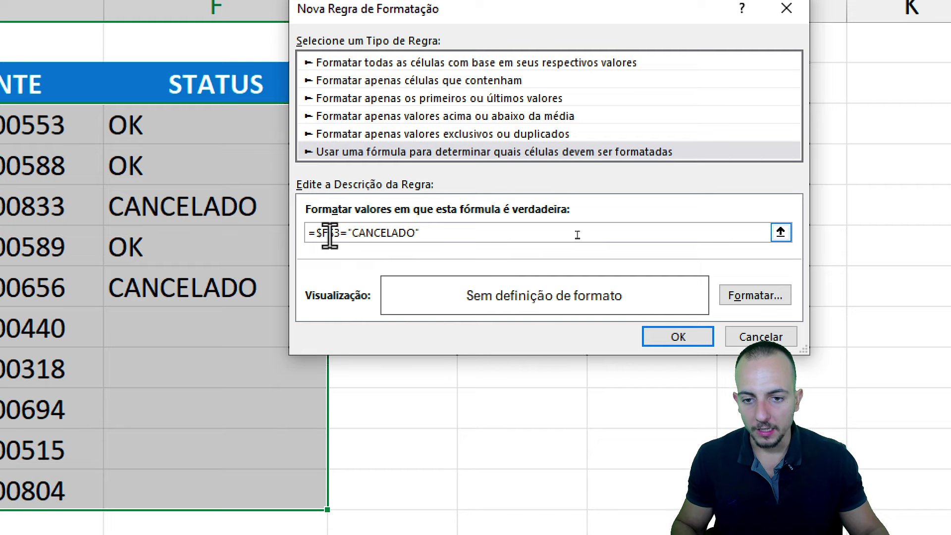
pyautogui.click(332, 233)
pyautogui.press('BackSpace')
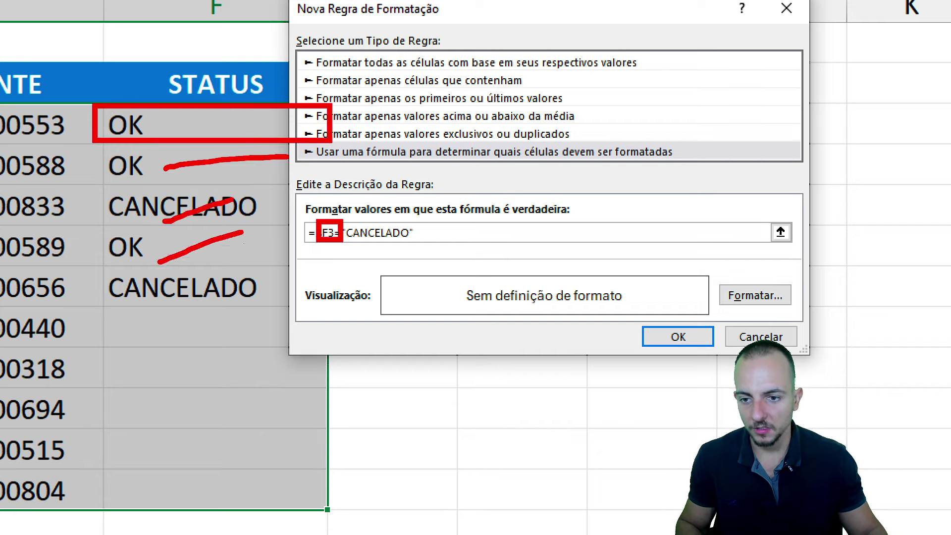
pyautogui.moveTo(155, 297); pyautogui.dragTo(270, 276)
pyautogui.moveTo(207, 373); pyautogui.dragTo(210, 532)
pyautogui.moveTo(178, 500); pyautogui.dragTo(208, 532)
pyautogui.moveTo(253, 463); pyautogui.dragTo(213, 525)
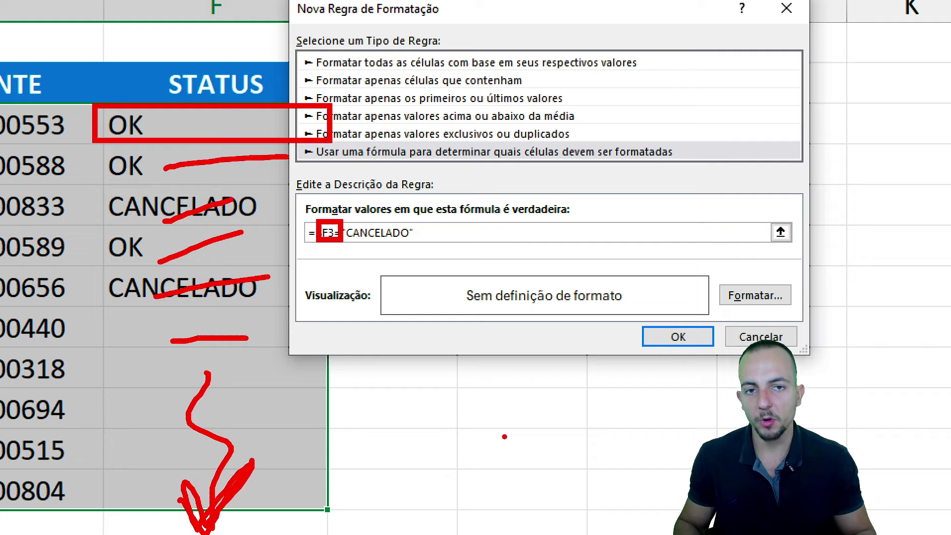
pyautogui.press('Escape')
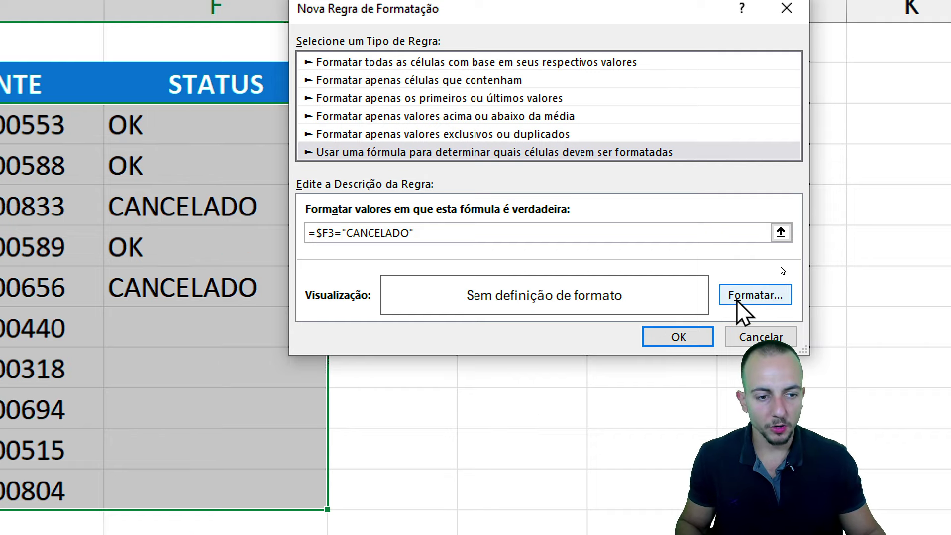
# - Format matching rows with a light grey fill and dark grey italic text, then save the rule
pyautogui.click(739, 298)
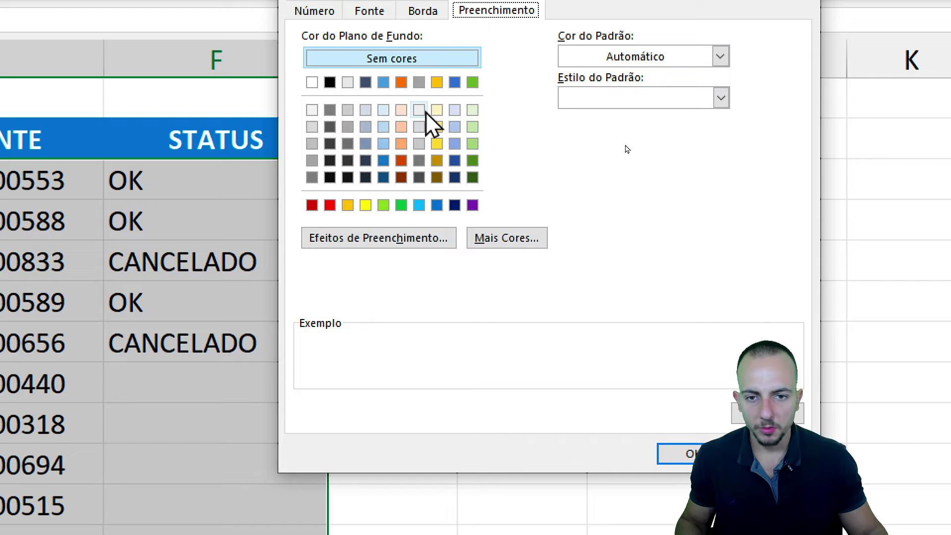
pyautogui.click(419, 126)
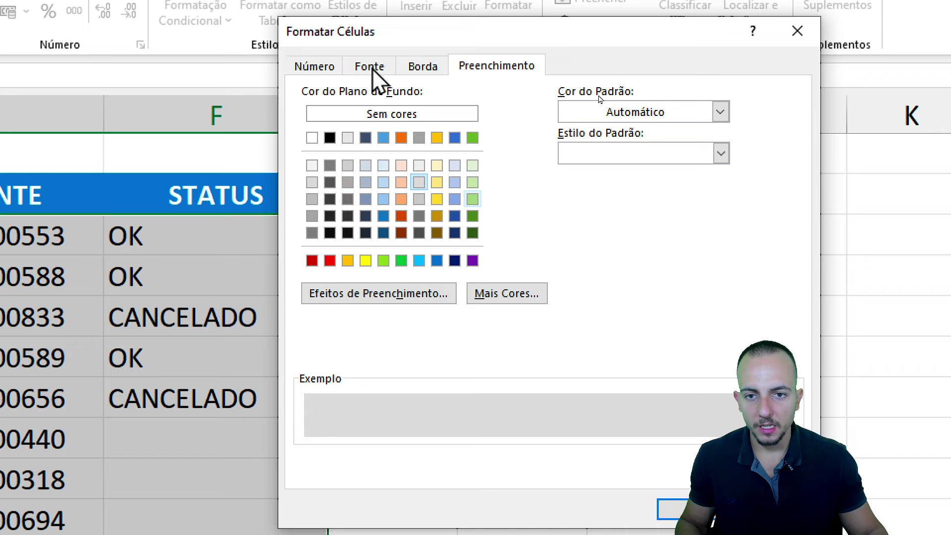
pyautogui.click(372, 68)
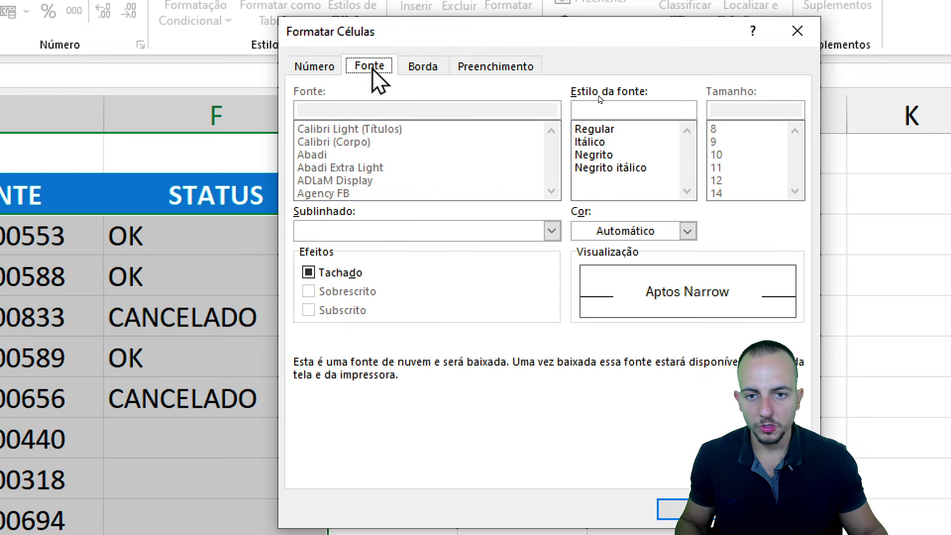
pyautogui.click(686, 231)
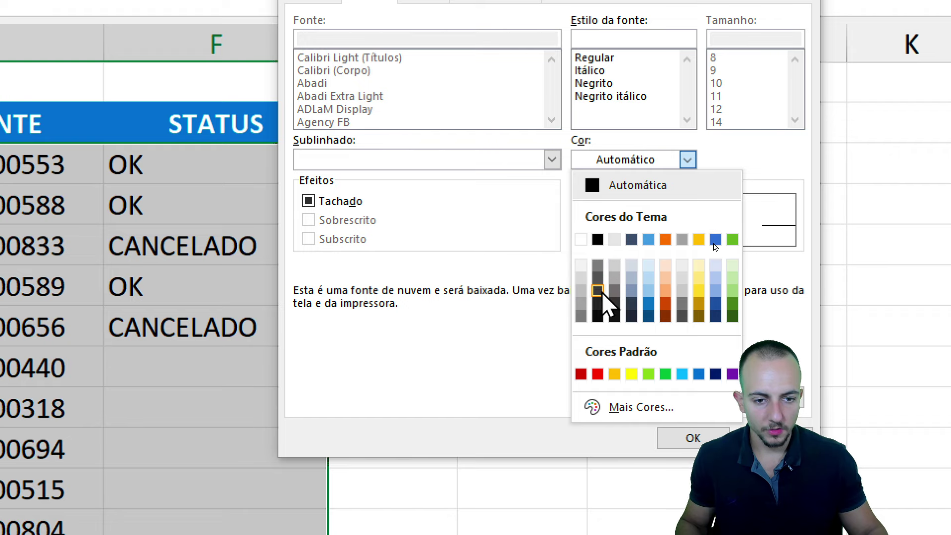
pyautogui.click(598, 295)
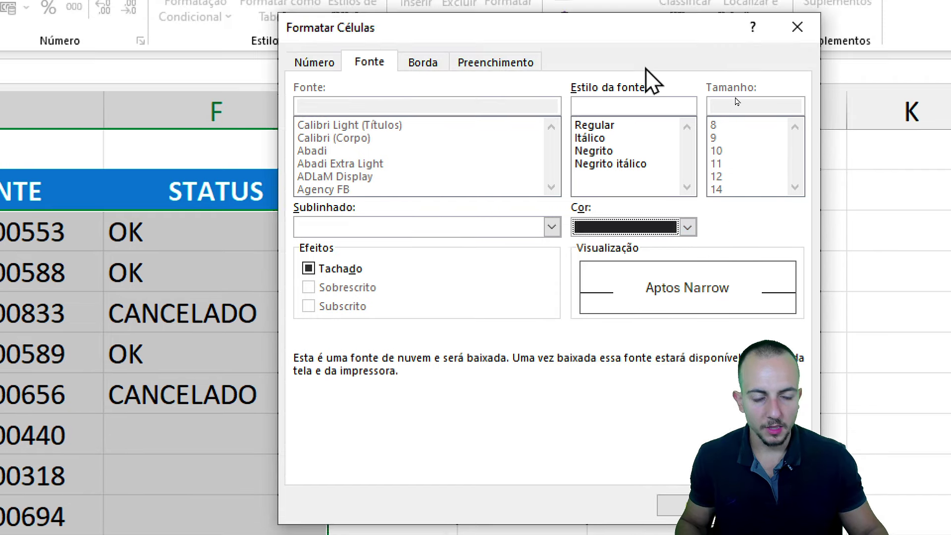
pyautogui.click(597, 130)
pyautogui.click(597, 141)
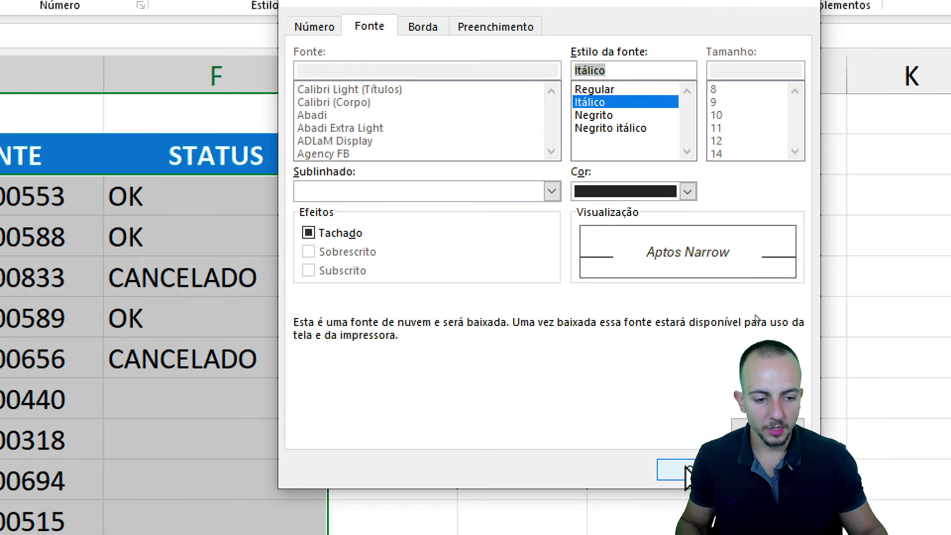
pyautogui.click(674, 507)
pyautogui.click(693, 409)
# - Set Cliente 000694's STATUS in row 10 to CANCELADO so the row turns grey italic
pyautogui.click(233, 448)
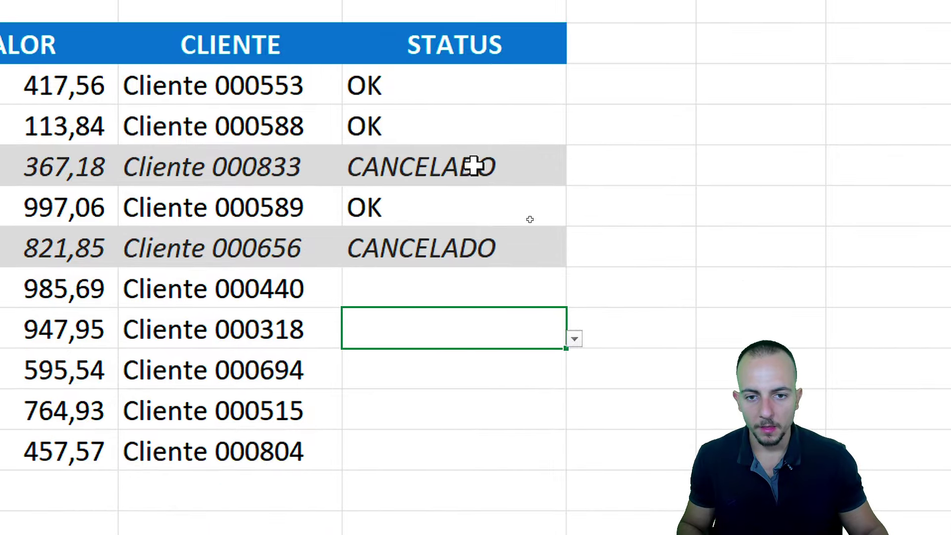
pyautogui.click(473, 166)
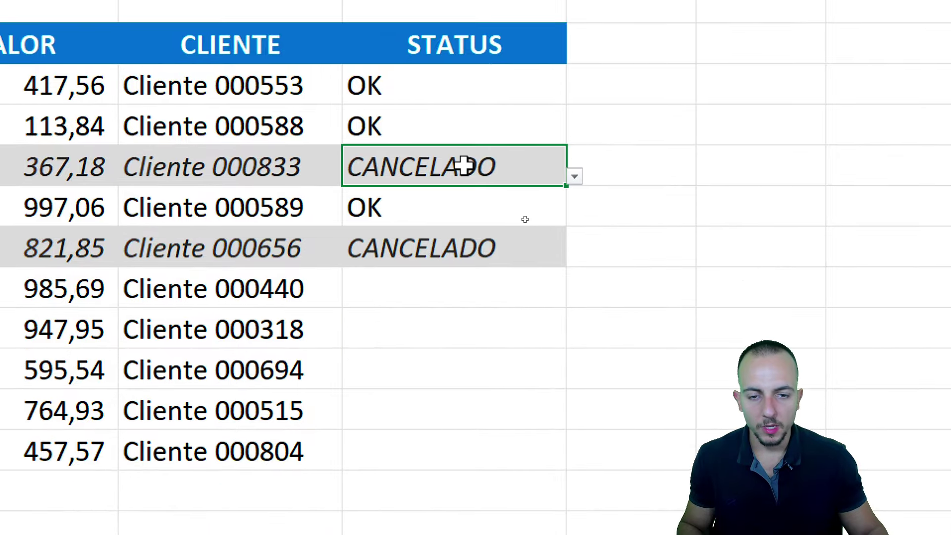
pyautogui.click(452, 369)
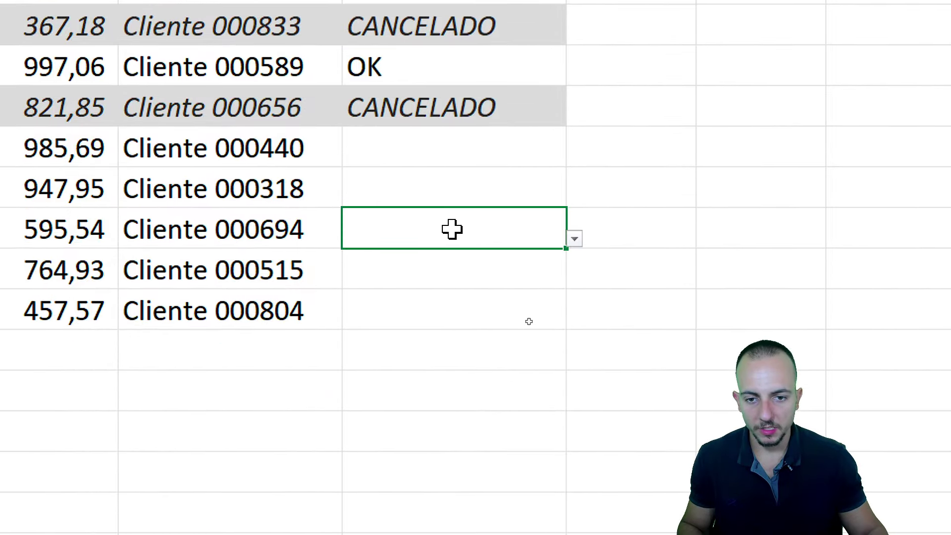
pyautogui.click(574, 238)
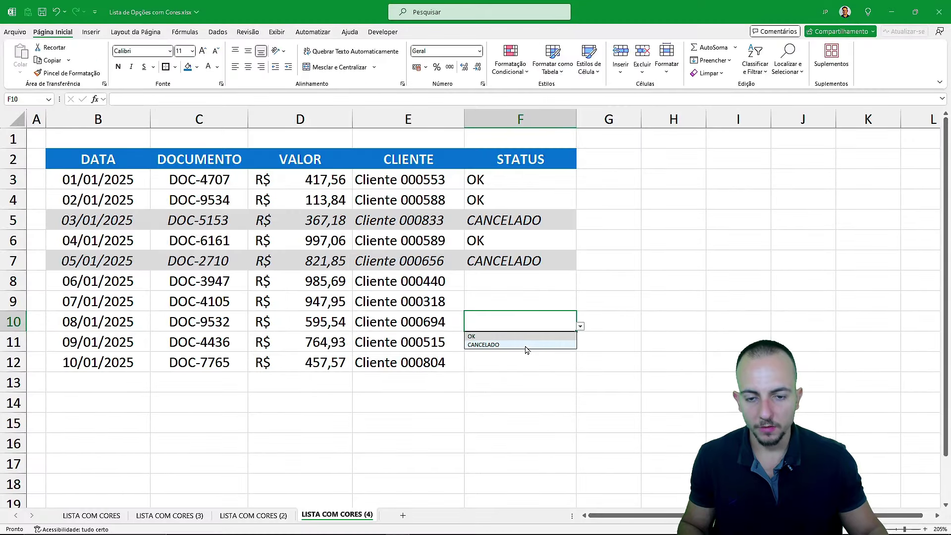
pyautogui.click(527, 346)
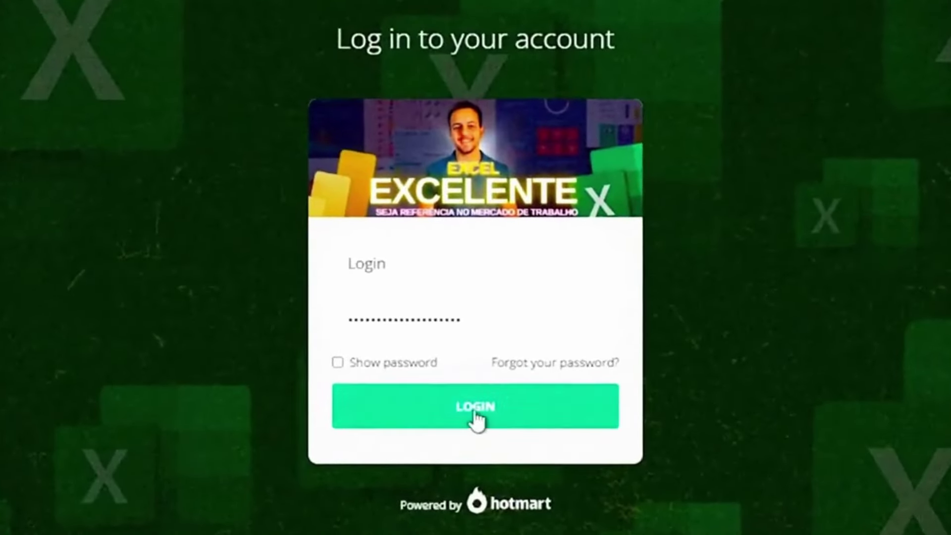
# - Log in to Hotmart and browse the lesson sidebar, opening Como baixar o Power BI gratuitamente
pyautogui.click(474, 411)
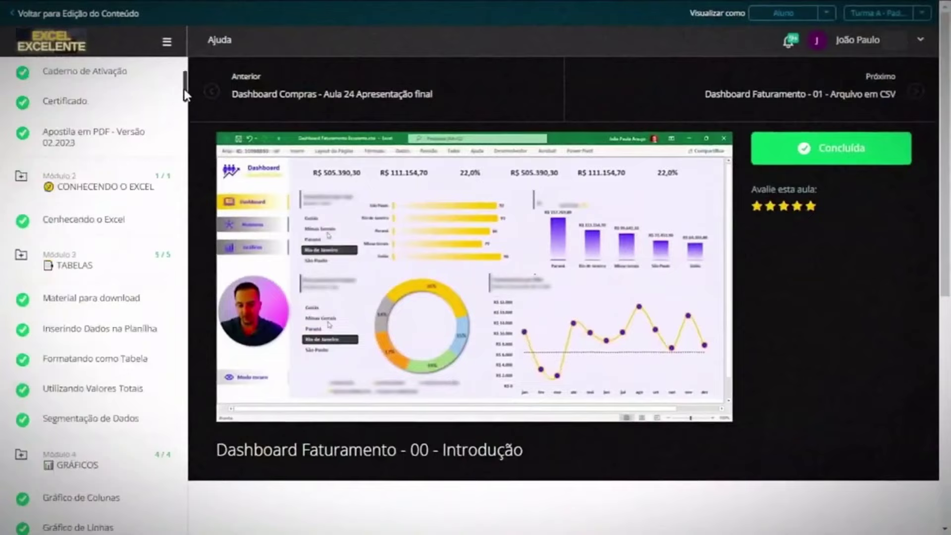
pyautogui.moveTo(187, 88); pyautogui.dragTo(182, 299)
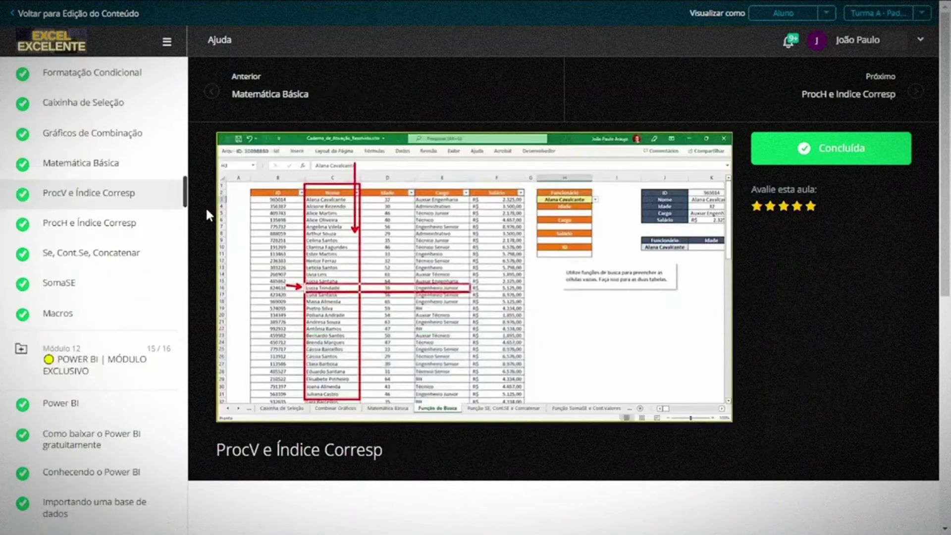
pyautogui.scroll(-2, 186, 204)
pyautogui.scroll(-5, 186, 203)
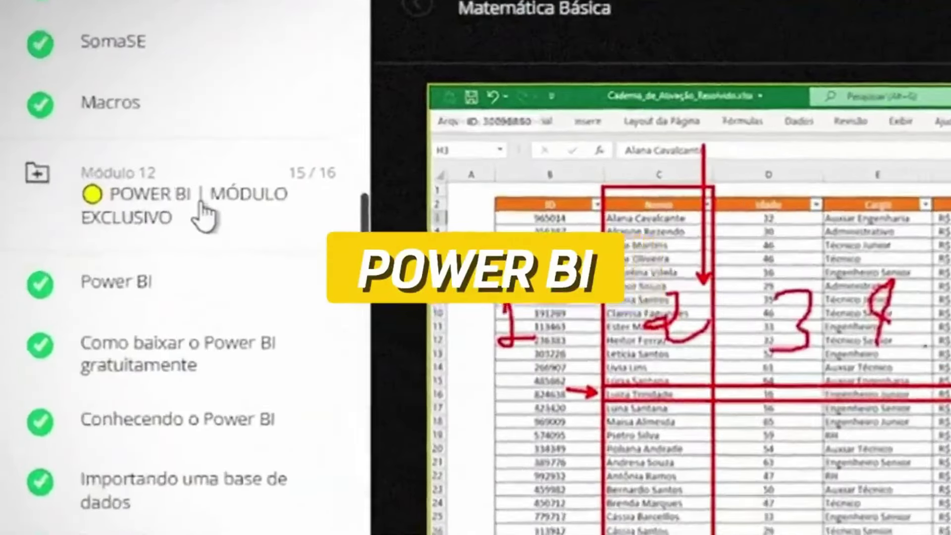
pyautogui.click(154, 270)
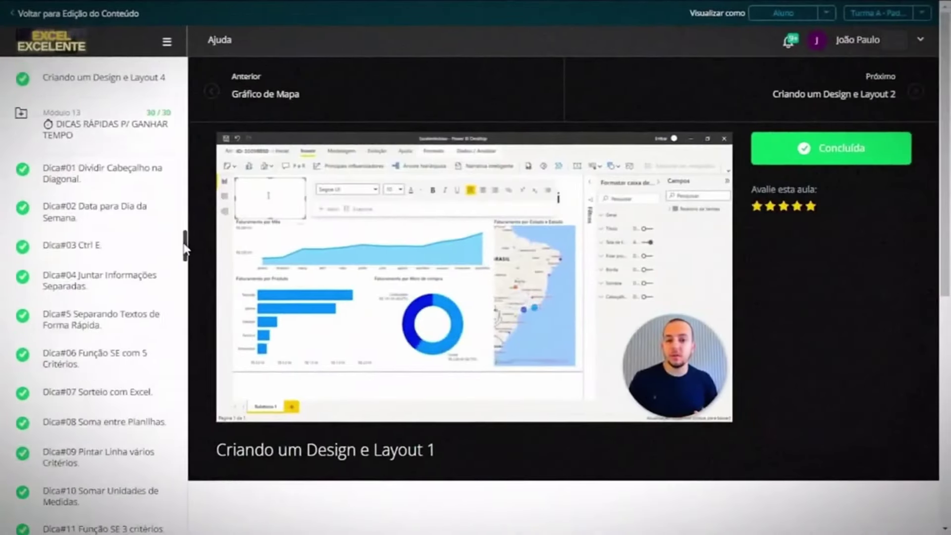
pyautogui.moveTo(185, 237); pyautogui.dragTo(186, 350)
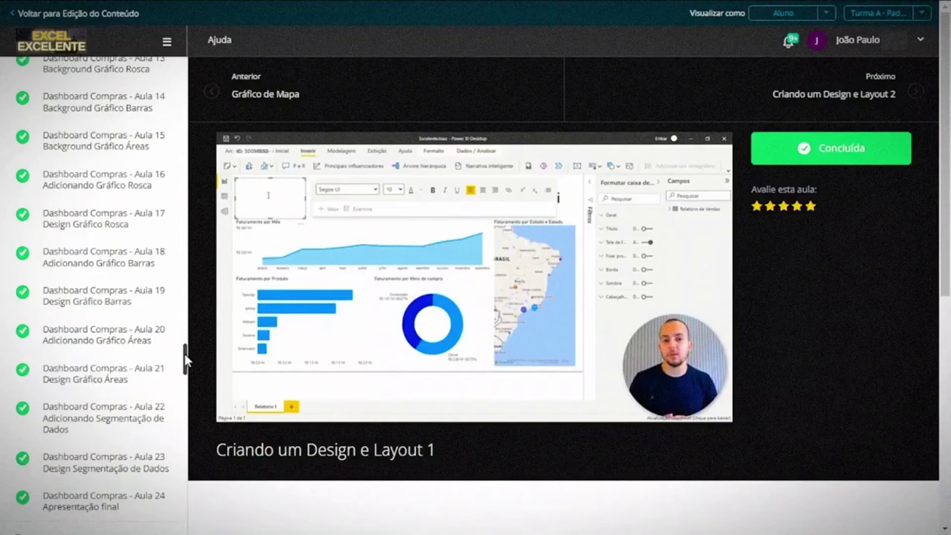
pyautogui.moveTo(183, 352)
pyautogui.mouseDown()
pyautogui.moveTo(181, 436)
pyautogui.moveTo(221, 464)
pyautogui.mouseUp()
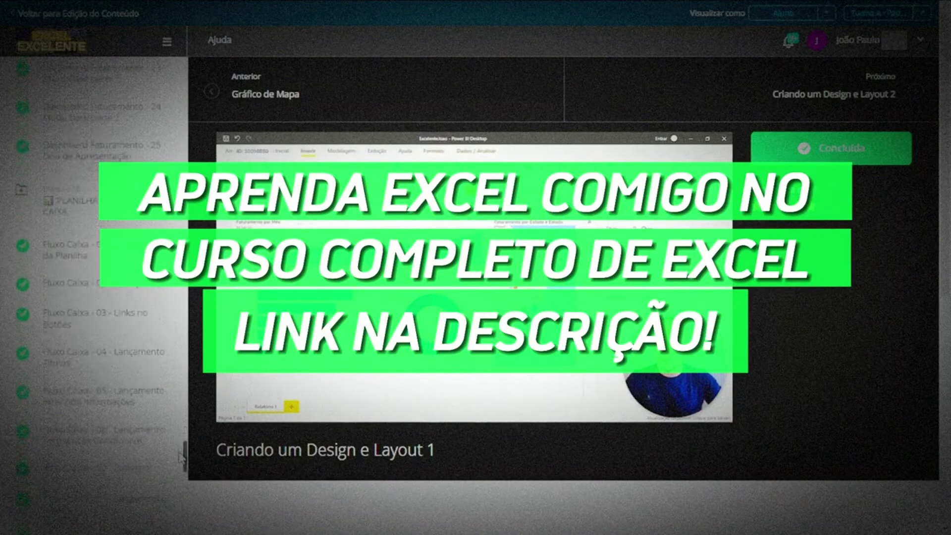